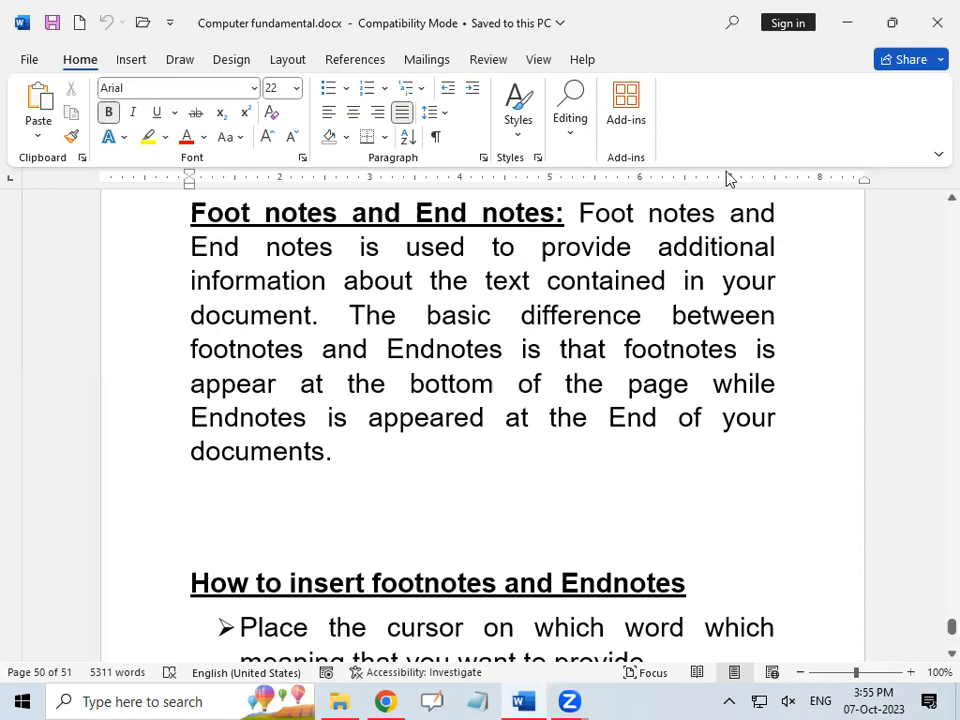
Highlight the terms "Foot notes" and "End notes" in the section heading for reading
{"action": "left_click_drag", "start_coordinate": [189, 210], "coordinate": [350, 213]}
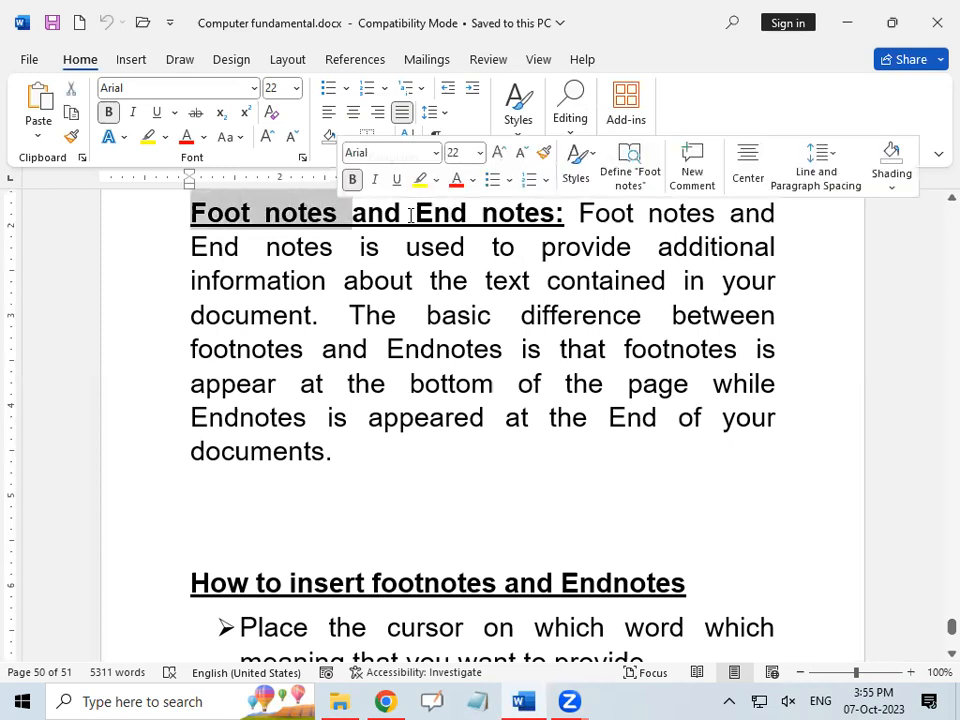
{"action": "left_click_drag", "start_coordinate": [453, 218], "coordinate": [548, 236]}
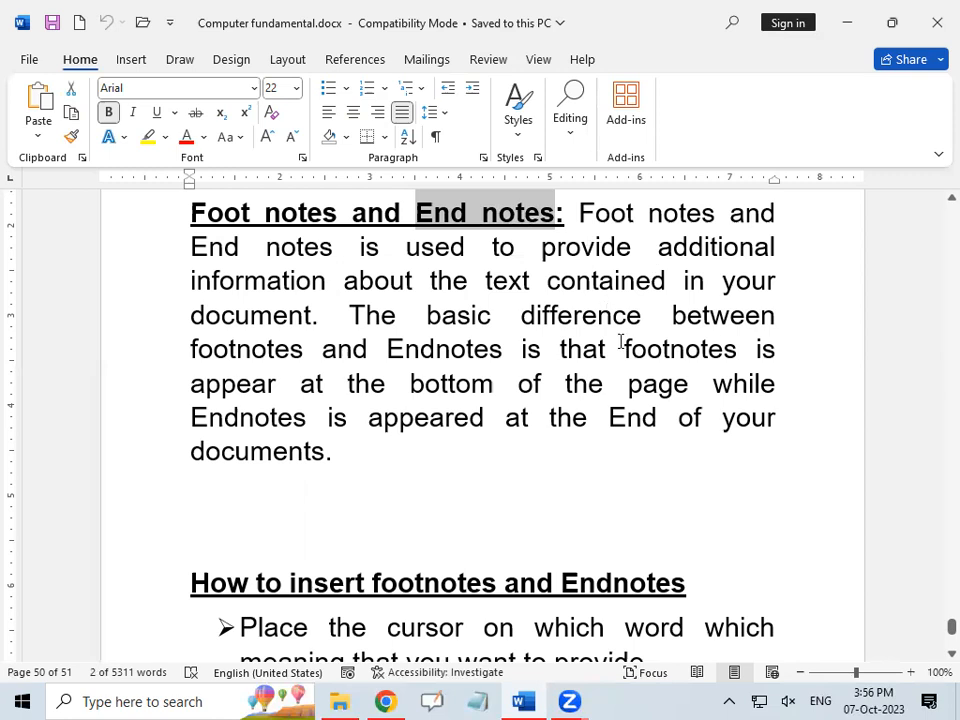
Create a blank document and return to Computer fundamental.docx
{"action": "key", "text": "ctrl+n"}
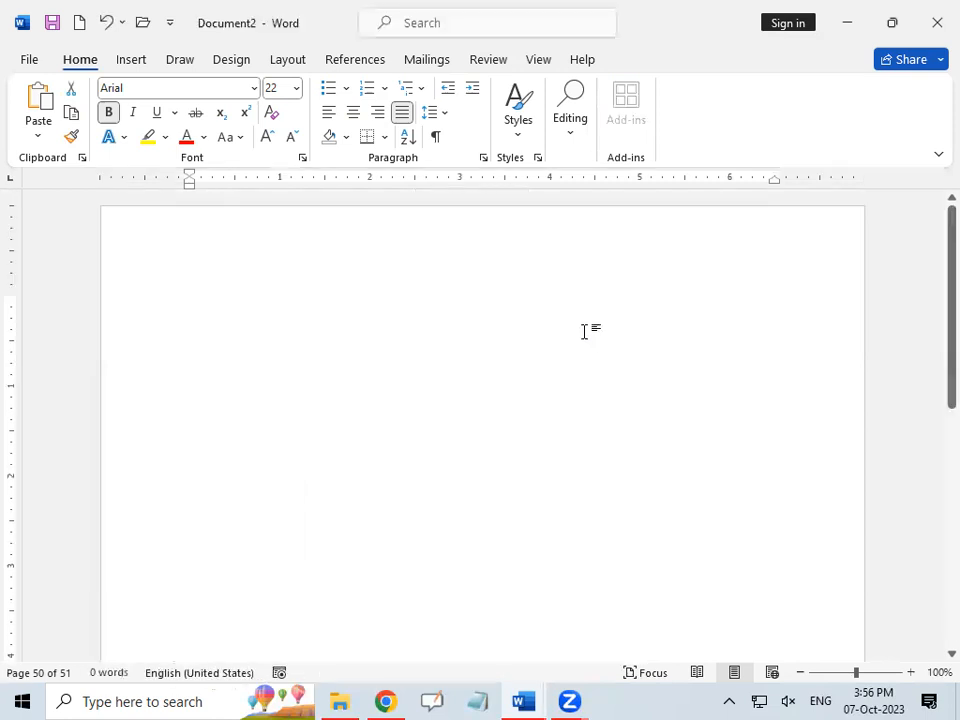
{"action": "mouse_move", "coordinate": [522, 701]}
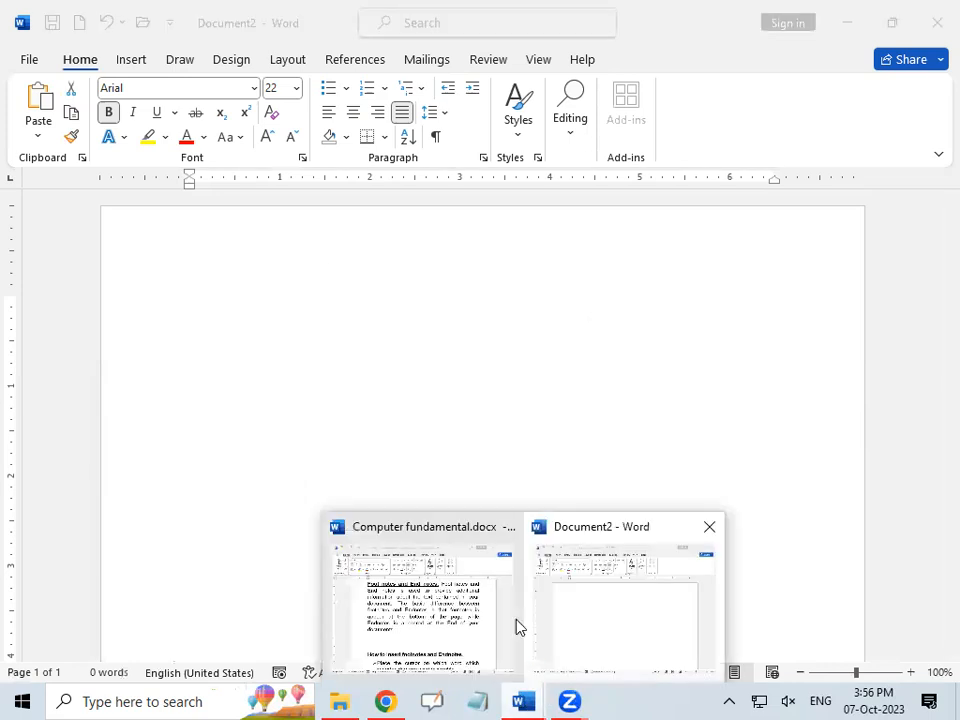
{"action": "left_click", "coordinate": [446, 565]}
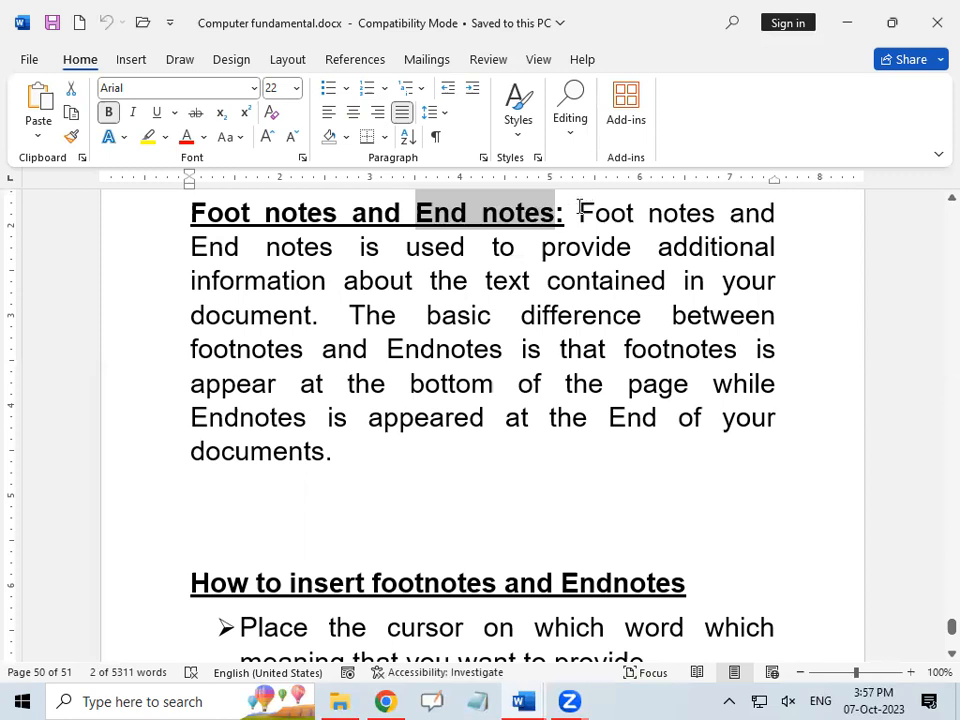
Read the definition of foot notes and end notes, highlighting the first sentence line by line
{"action": "left_click_drag", "start_coordinate": [580, 208], "coordinate": [707, 208]}
{"action": "left_click_drag", "start_coordinate": [193, 247], "coordinate": [775, 247]}
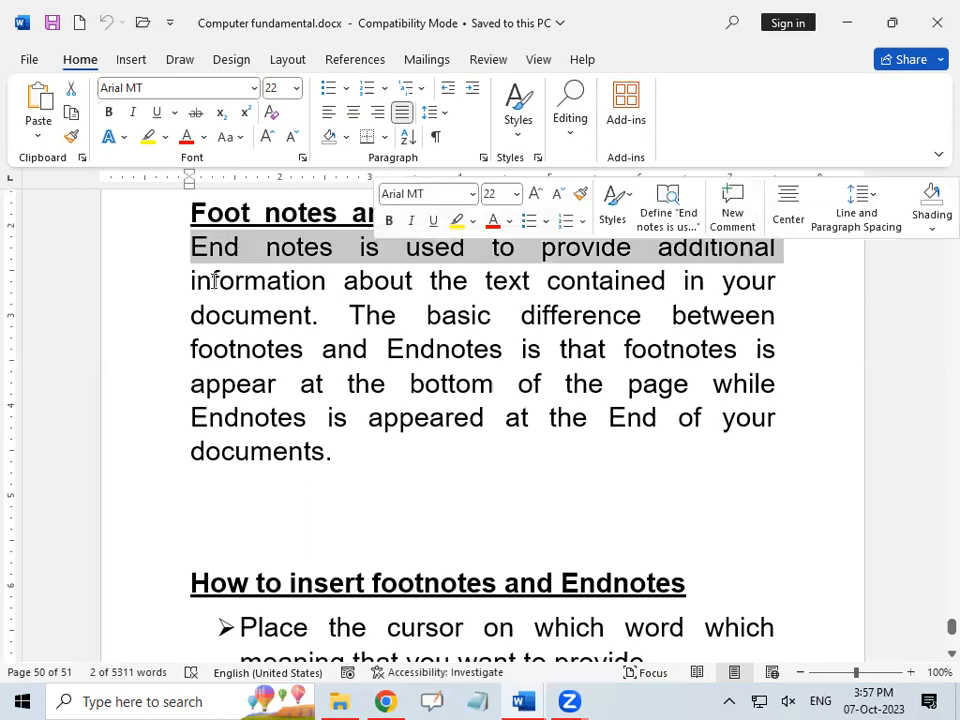
{"action": "left_click_drag", "start_coordinate": [208, 281], "coordinate": [864, 296]}
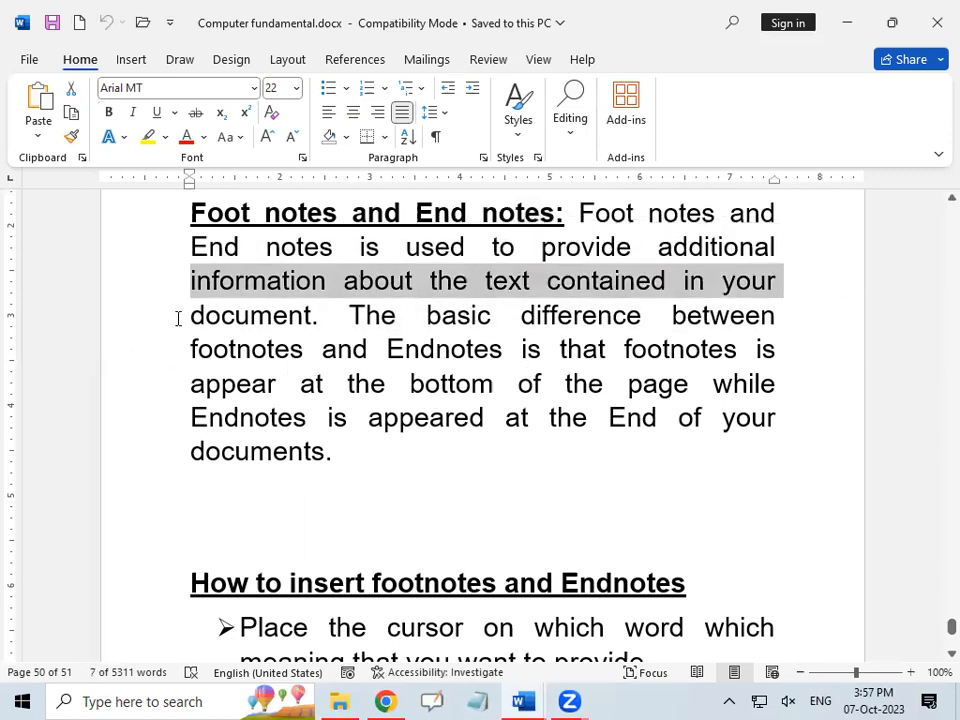
{"action": "left_click_drag", "start_coordinate": [192, 315], "coordinate": [336, 324]}
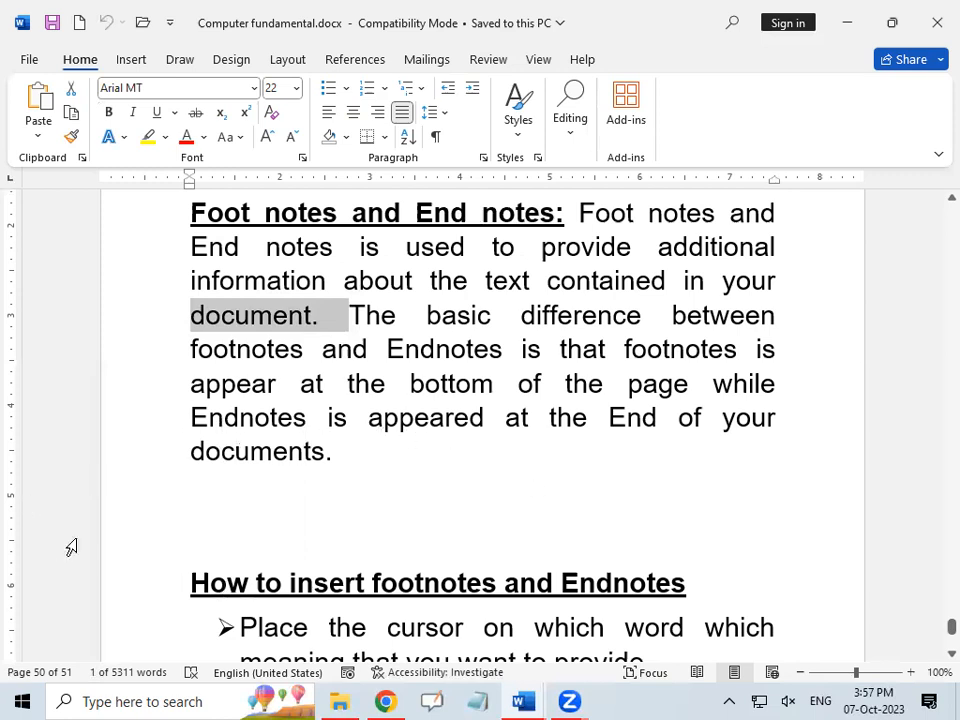
Review the instructions under "How to insert footnotes and Endnotes" and display the footnote commands they mention
{"action": "scroll", "coordinate": [268, 506], "scroll_direction": "down", "scroll_amount": 5}
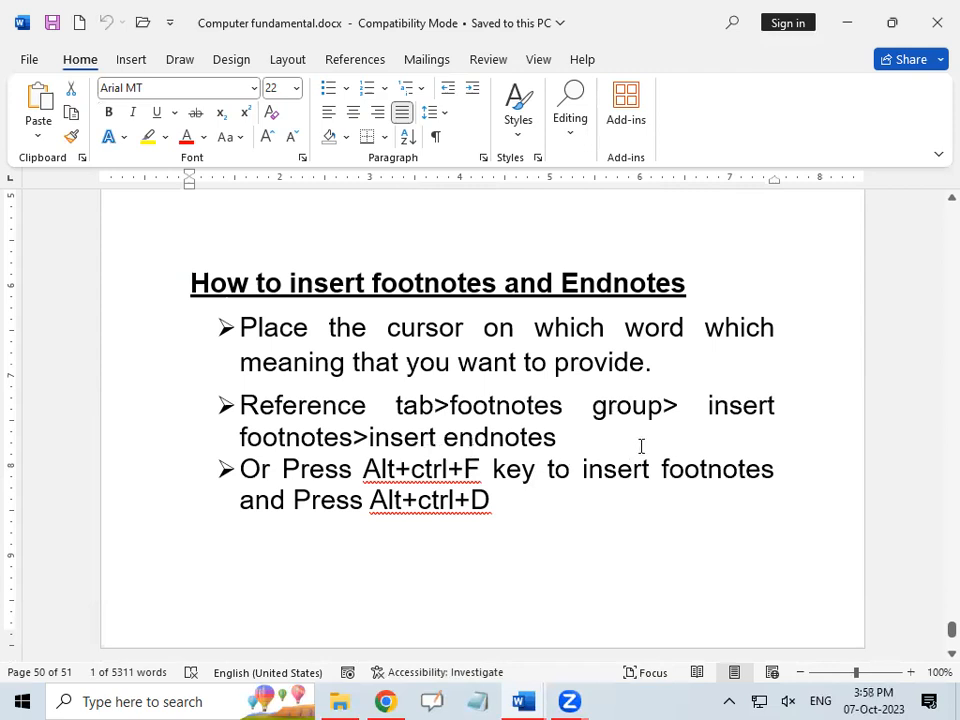
{"action": "double_click", "coordinate": [463, 406]}
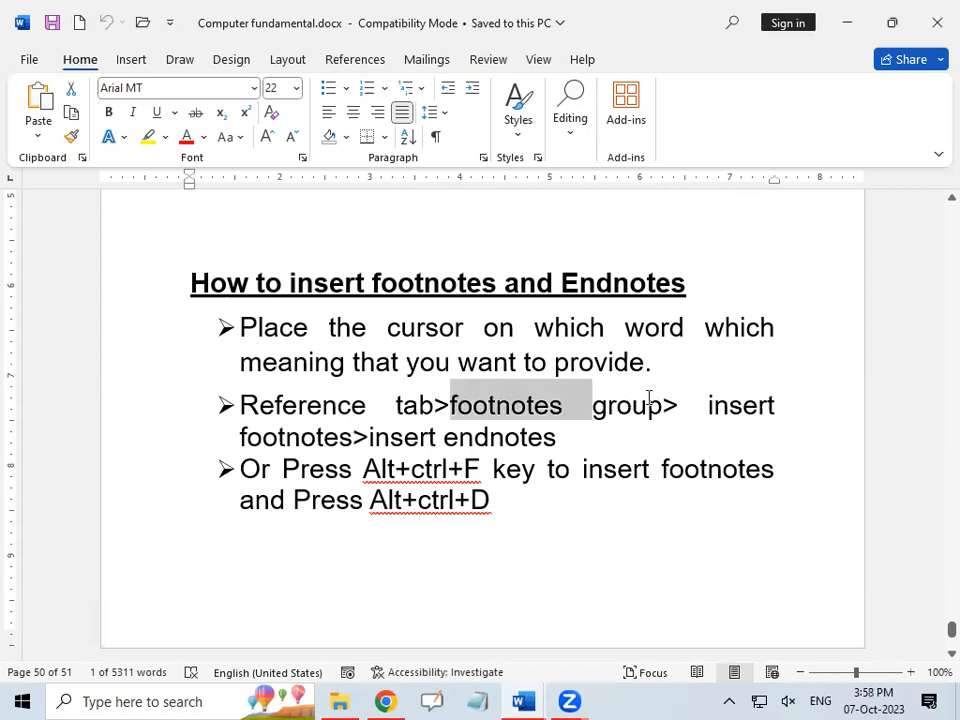
{"action": "left_click_drag", "start_coordinate": [640, 398], "coordinate": [651, 405]}
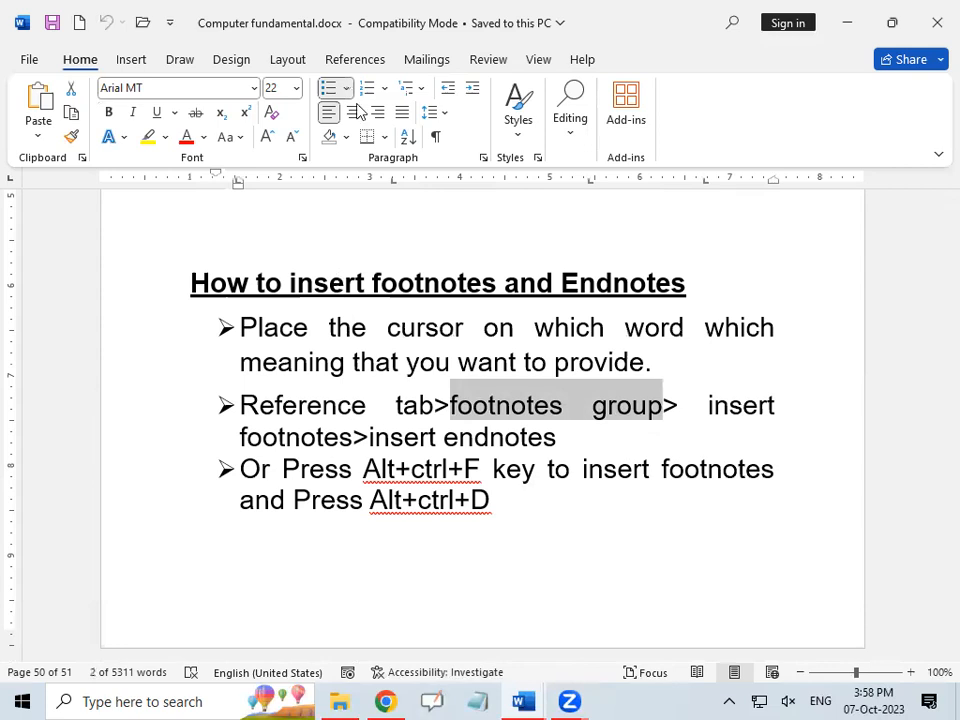
{"action": "left_click", "coordinate": [354, 59]}
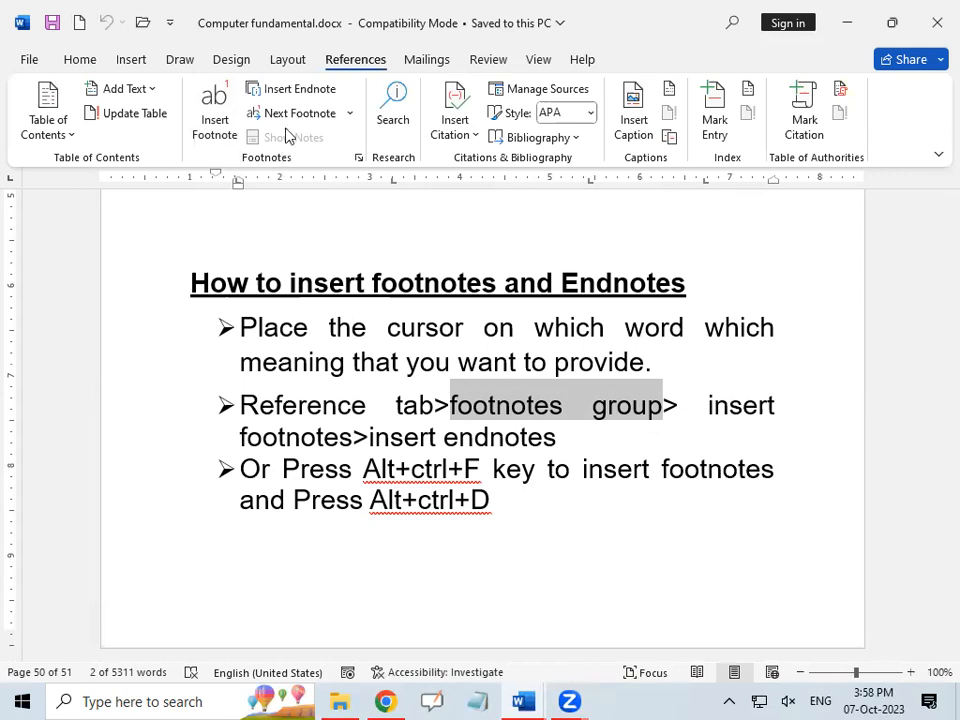
{"action": "left_click", "coordinate": [360, 242]}
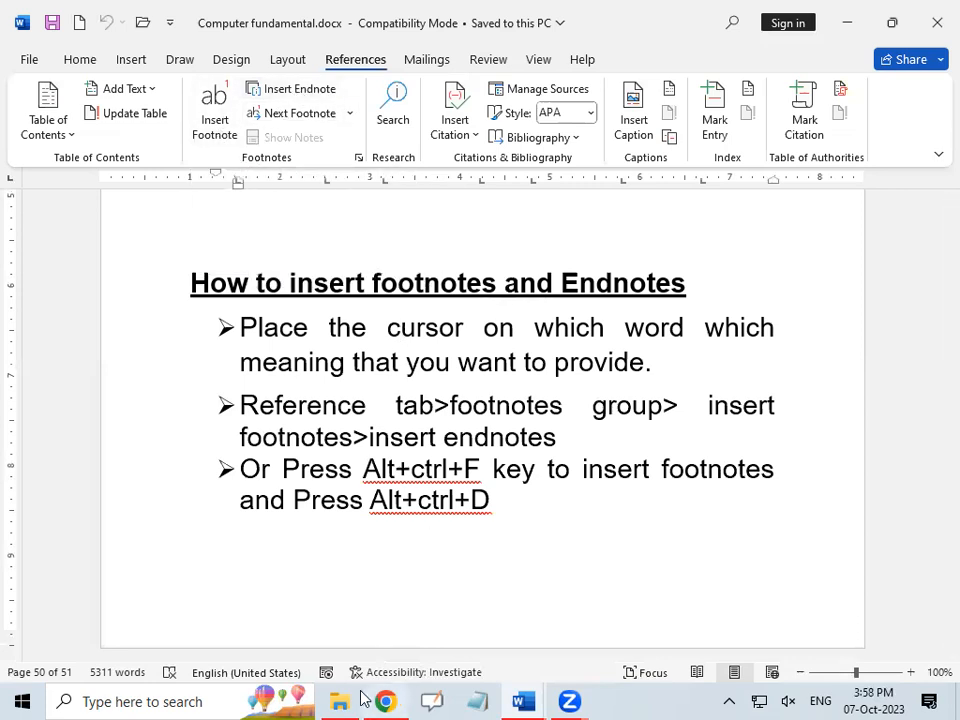
Create a blank document, set the font size to 16 and generate sample paragraphs with =rand()
{"action": "mouse_move", "coordinate": [362, 698]}
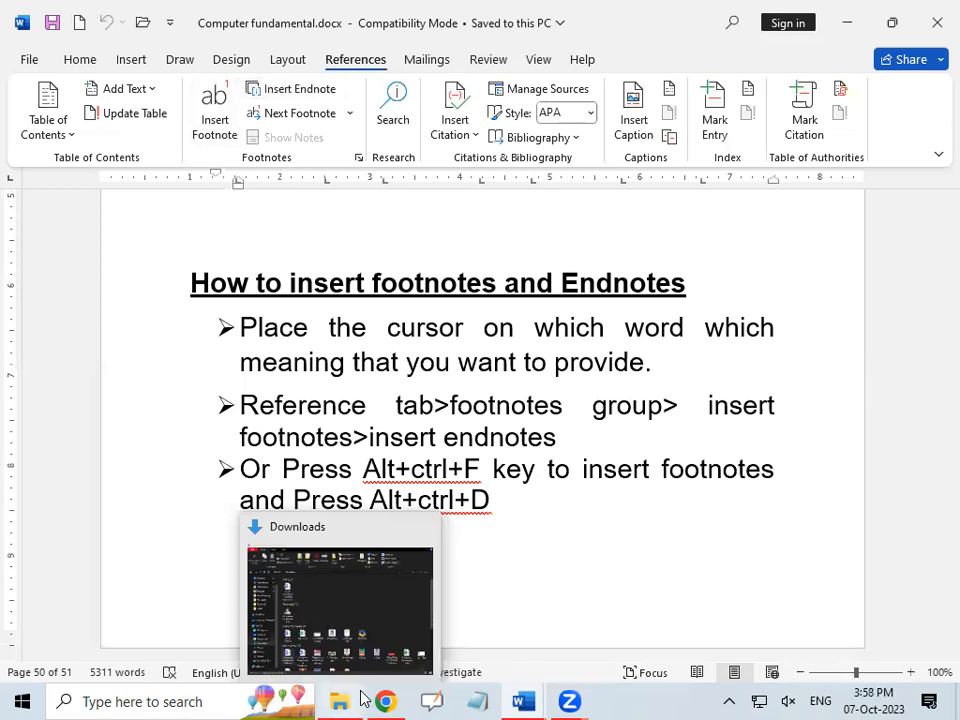
{"action": "key", "text": "ctrl+n"}
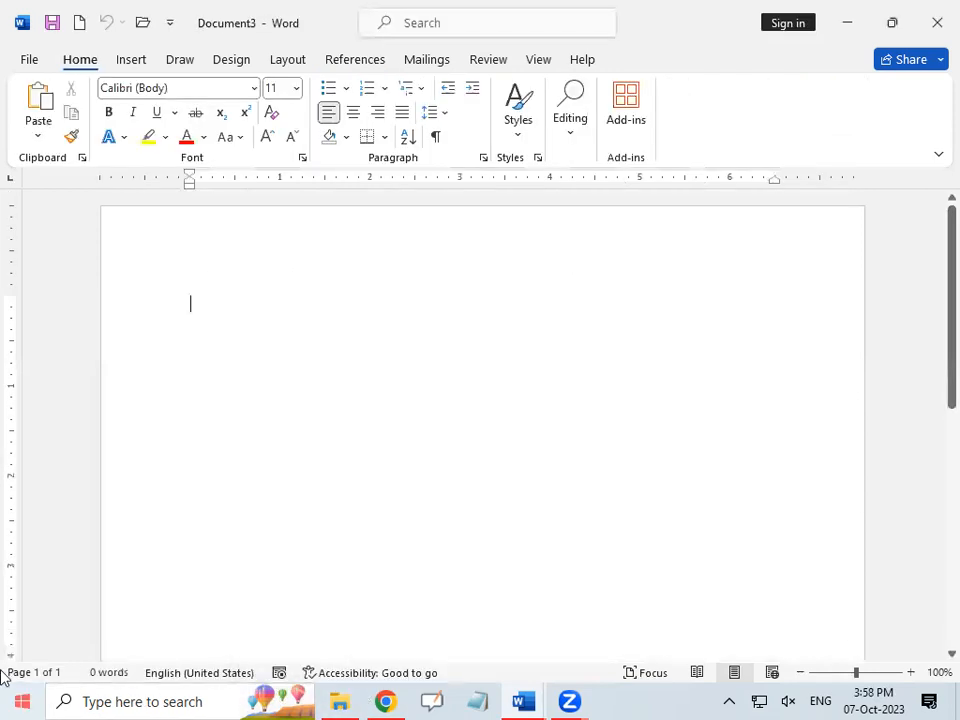
{"action": "key", "text": "ctrl+shift+period"}
{"action": "key", "text": "ctrl+shift+period"}
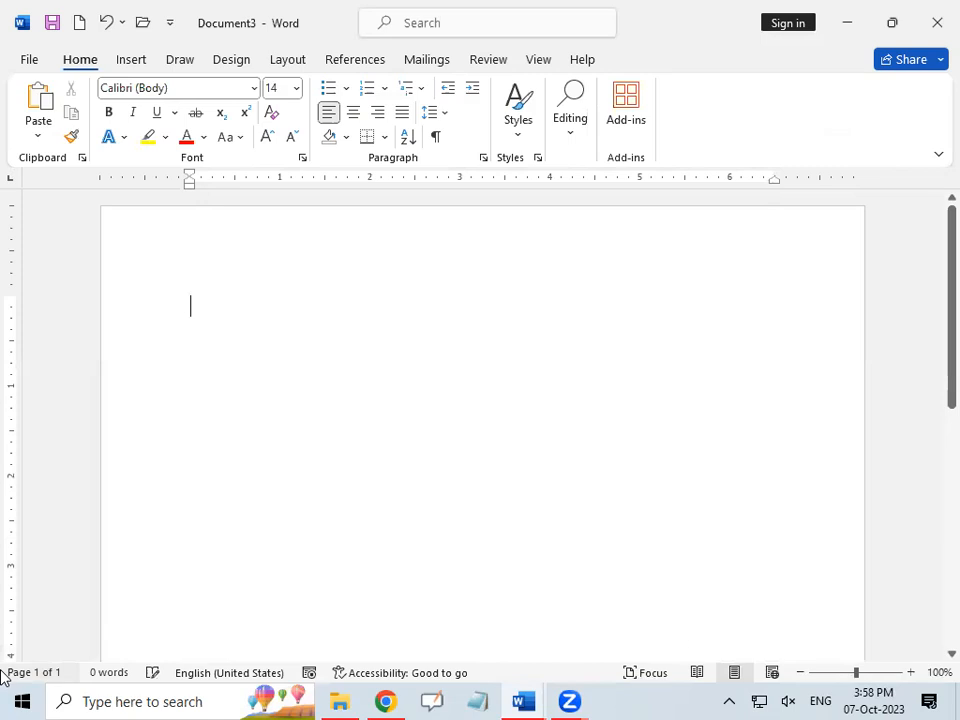
{"action": "type", "text": "=rand()"}
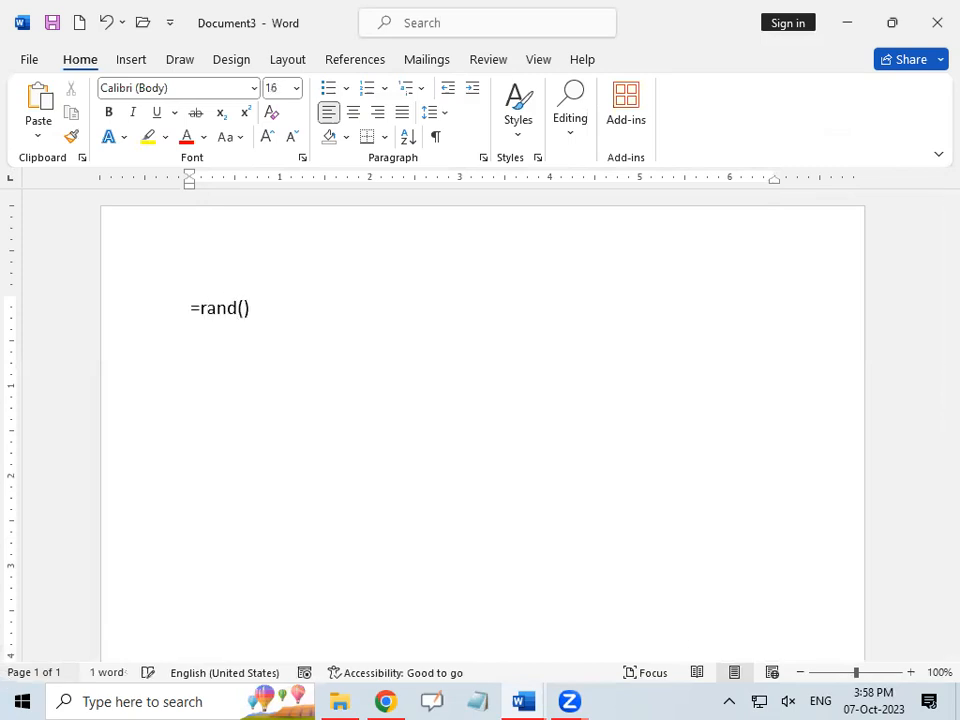
{"action": "key", "text": "Return"}
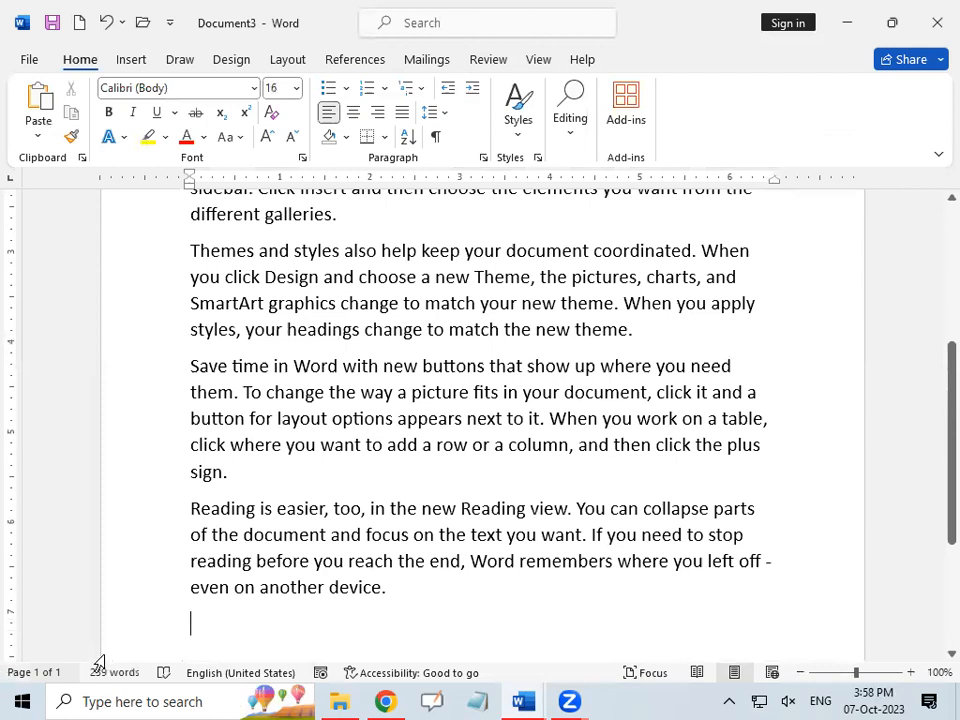
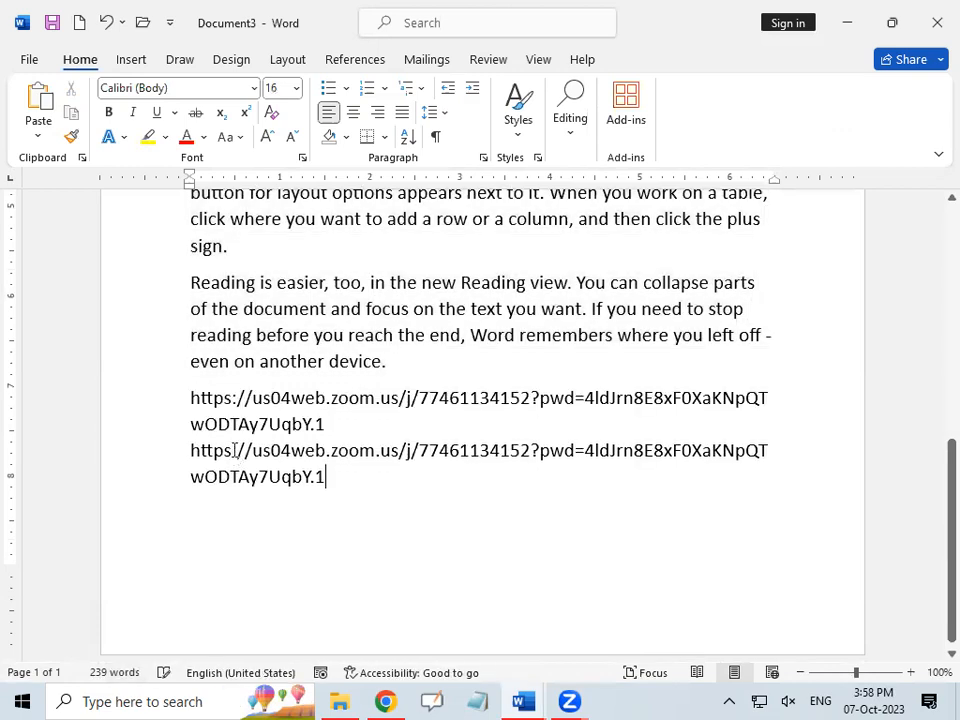
Paste the meeting link with its embedded passcode below the sample text and undo the pasting
{"action": "key", "text": "shift+Return"}
{"action": "key", "text": "ctrl+v"}
{"action": "key", "text": "ctrl+z"}
{"action": "key", "text": "ctrl+z"}
{"action": "key", "text": "ctrl+z"}
{"action": "key", "text": "ctrl+z"}
{"action": "key", "text": "ctrl+z"}
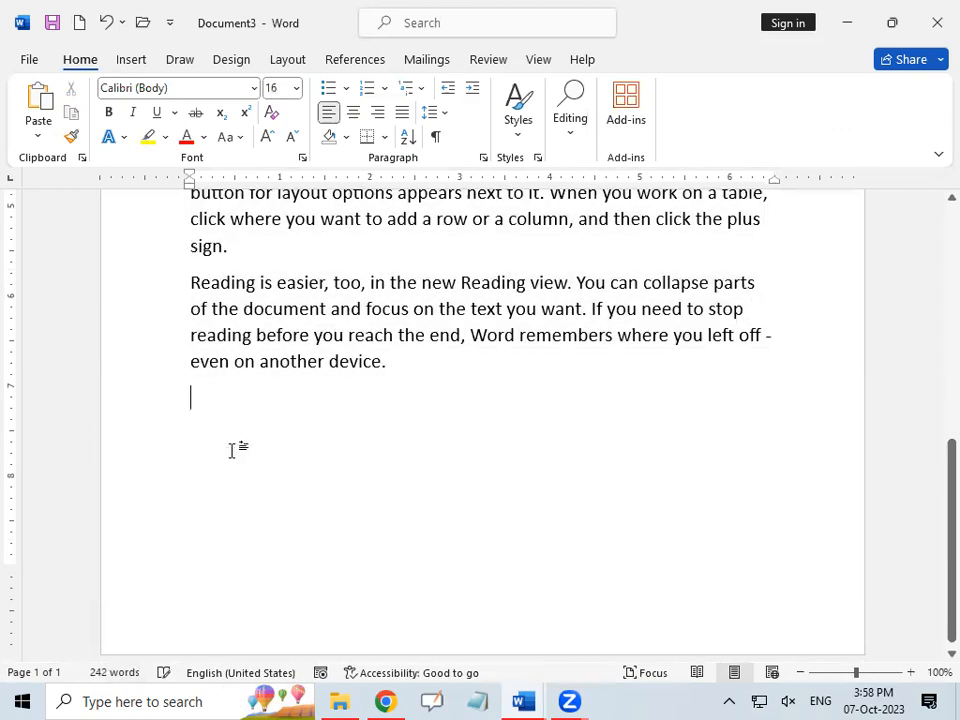
Copy all the sample text and paste it repeatedly at the document's end to fill six pages
{"action": "key", "text": "ctrl+a"}
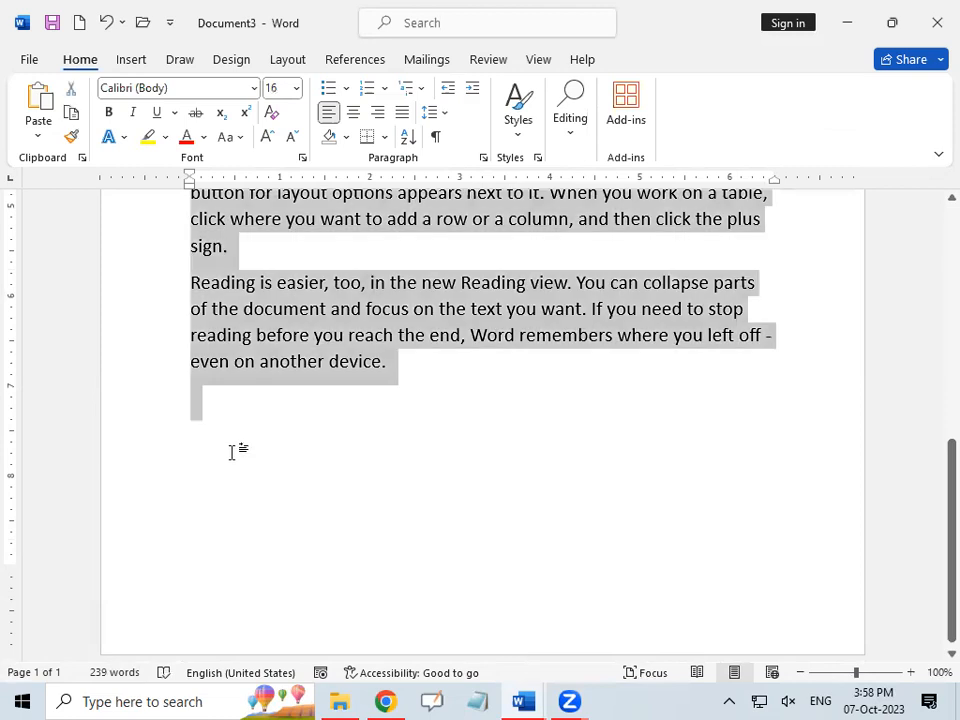
{"action": "left_click", "coordinate": [219, 438]}
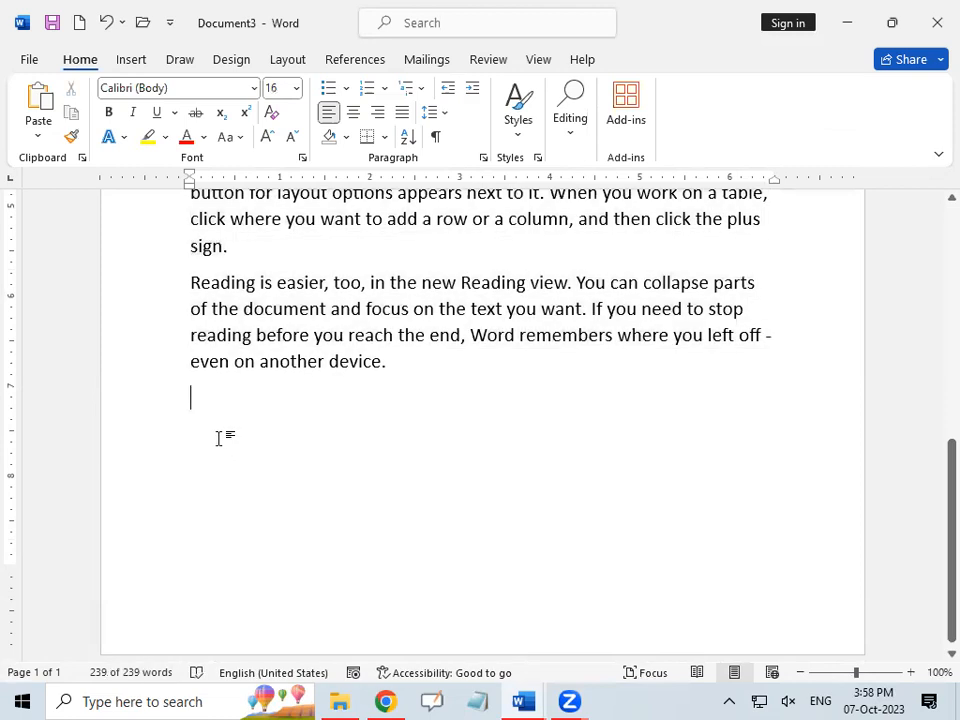
{"action": "key", "text": "ctrl+v"}
{"action": "scroll", "coordinate": [219, 438], "scroll_direction": "up", "scroll_amount": 7}
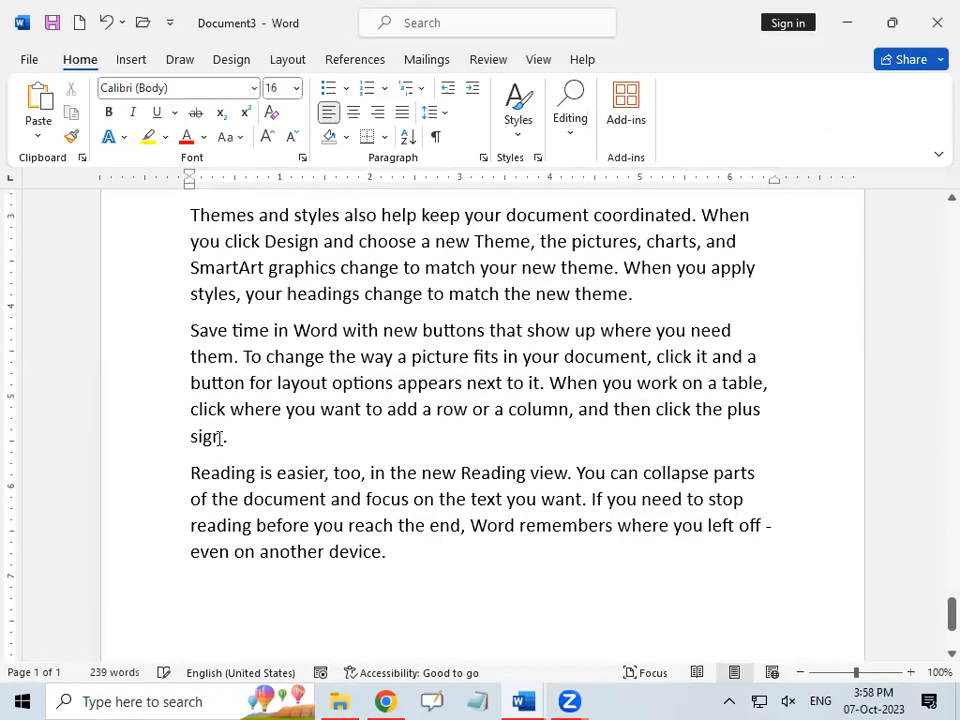
{"action": "scroll", "coordinate": [219, 438], "scroll_direction": "down", "scroll_amount": 3}
{"action": "scroll", "coordinate": [219, 438], "scroll_direction": "up", "scroll_amount": 3}
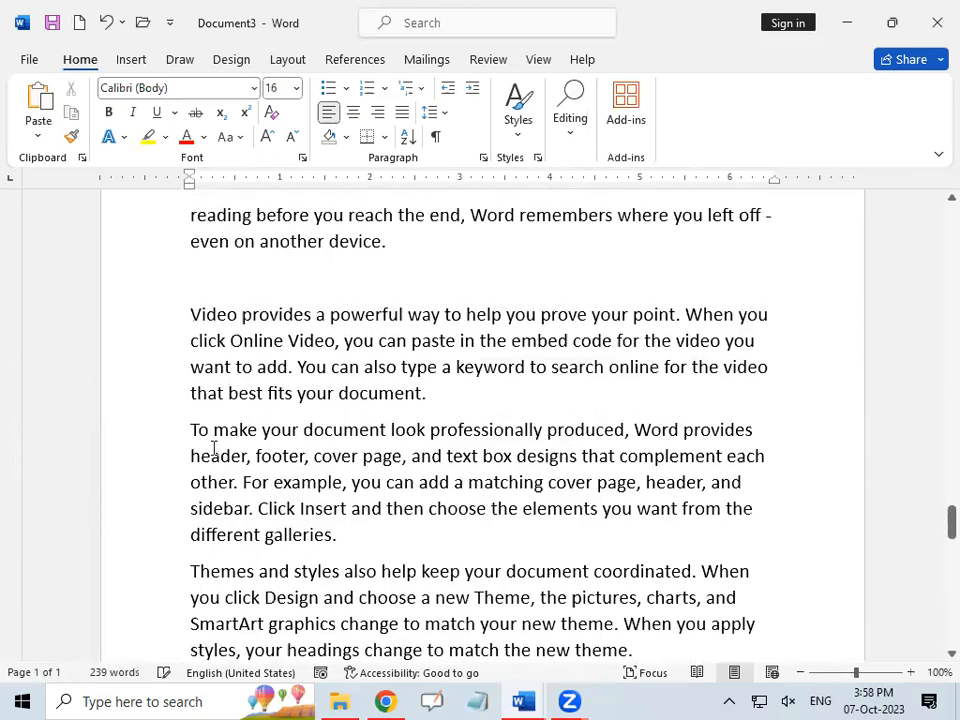
{"action": "scroll", "coordinate": [216, 445], "scroll_direction": "down", "scroll_amount": 10}
{"action": "left_click", "coordinate": [246, 398]}
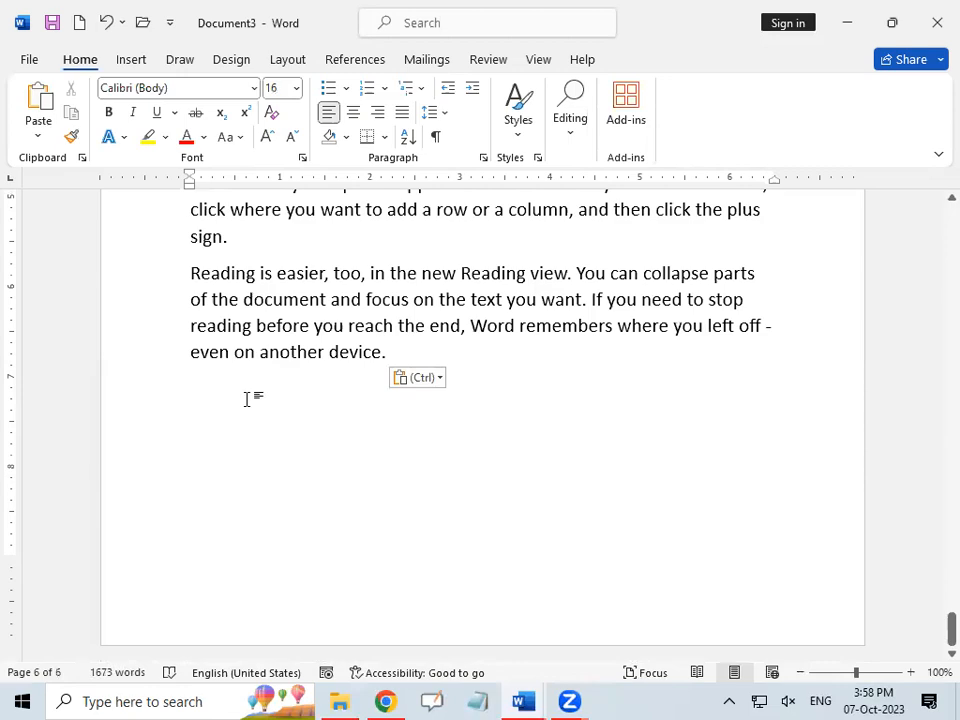
Insert a footnote after the word "header" in the second paragraph of page 1
{"action": "scroll", "coordinate": [246, 398], "scroll_direction": "up", "scroll_amount": 10}
{"action": "scroll", "coordinate": [247, 395], "scroll_direction": "up", "scroll_amount": 20}
{"action": "scroll", "coordinate": [247, 388], "scroll_direction": "up", "scroll_amount": 17}
{"action": "scroll", "coordinate": [242, 377], "scroll_direction": "up", "scroll_amount": 20}
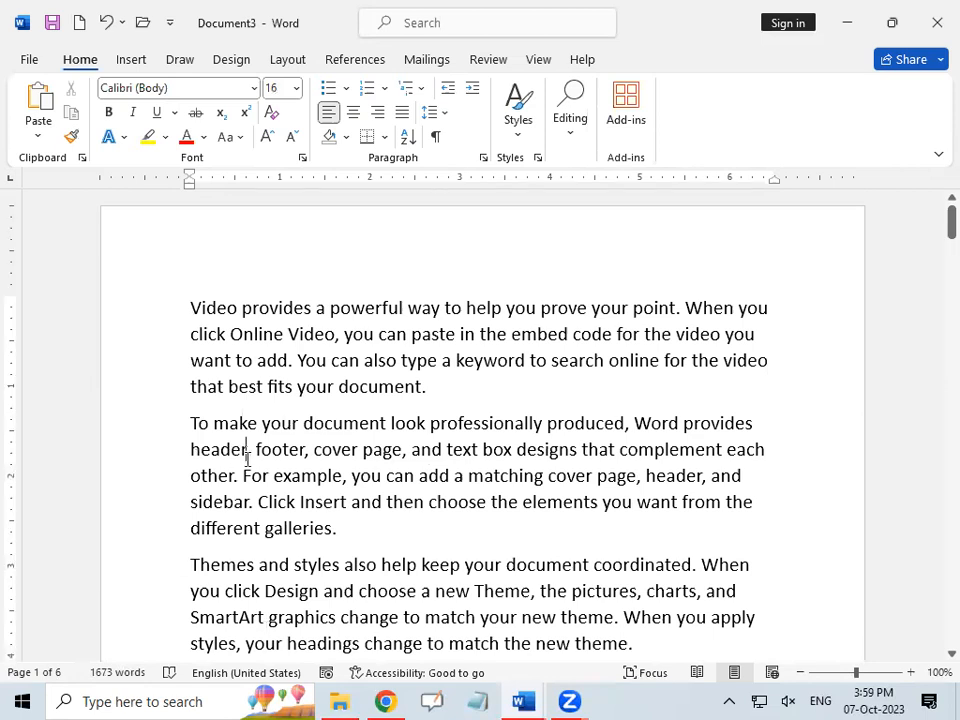
{"action": "scroll", "coordinate": [270, 443], "scroll_direction": "down", "scroll_amount": 1}
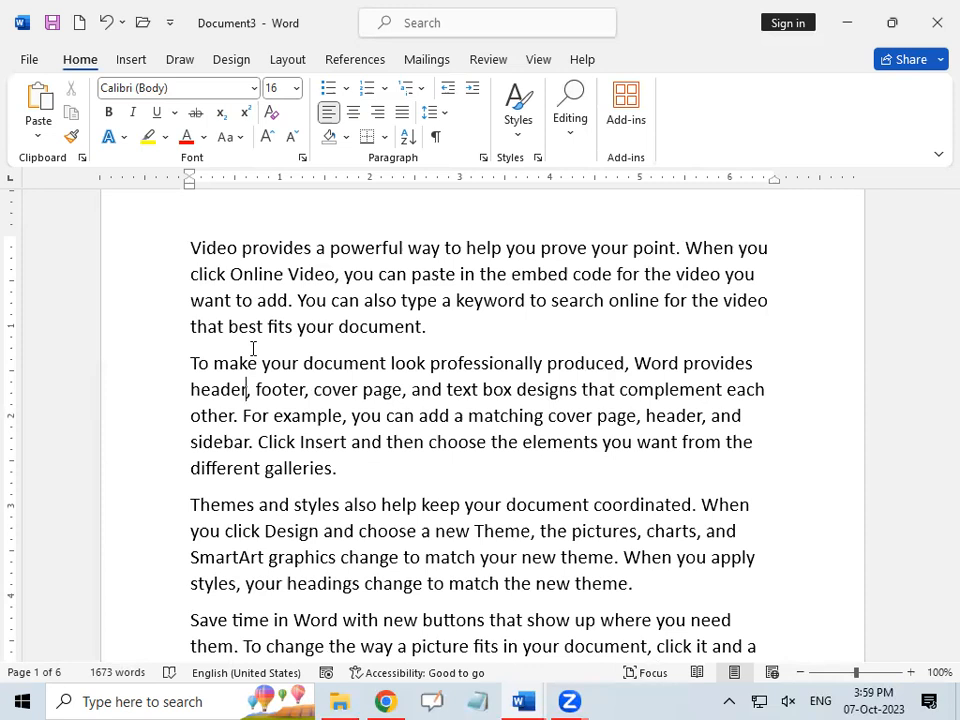
{"action": "left_click", "coordinate": [249, 389]}
{"action": "left_click", "coordinate": [354, 59]}
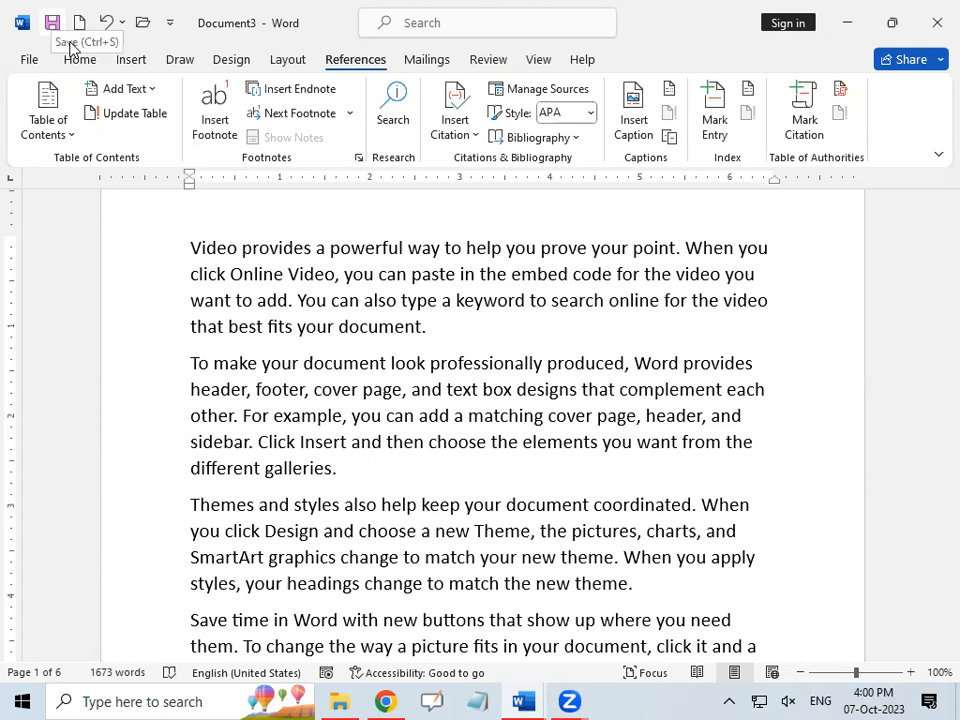
{"action": "left_click", "coordinate": [213, 112]}
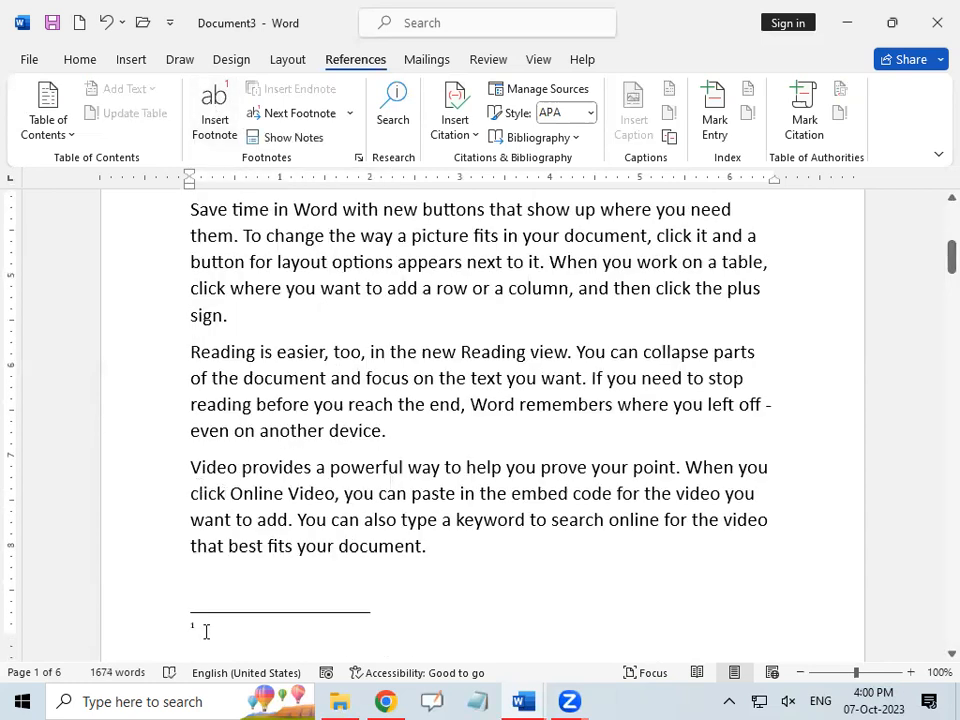
{"action": "scroll", "coordinate": [205, 630], "scroll_direction": "down", "scroll_amount": 2}
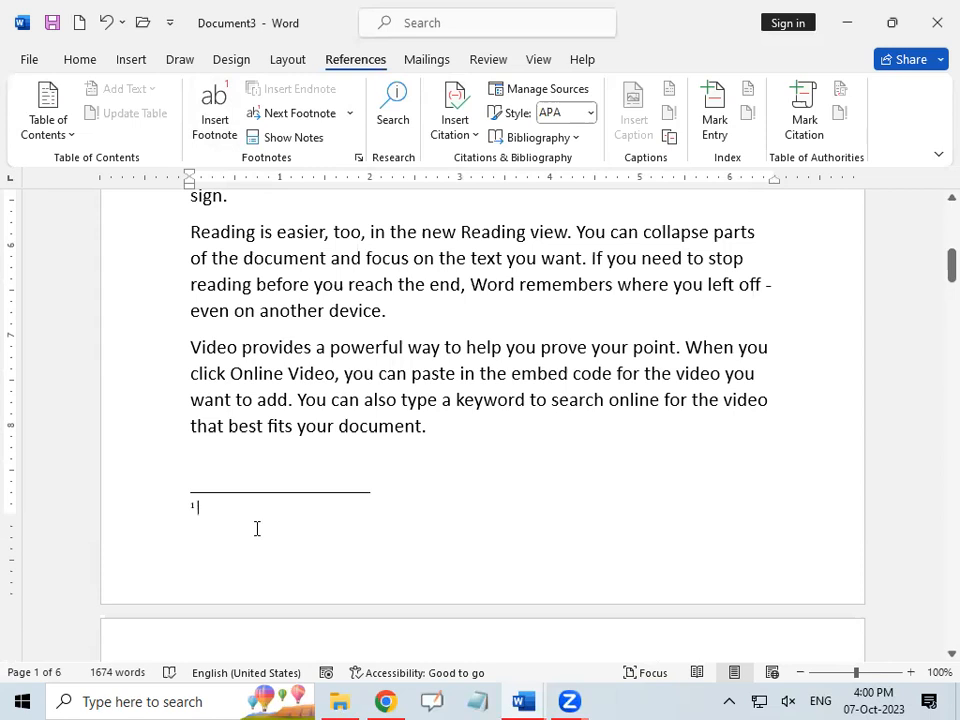
Enter the footnote text "Header is appear at the top of each page."
{"action": "type", "text": "Haer"}
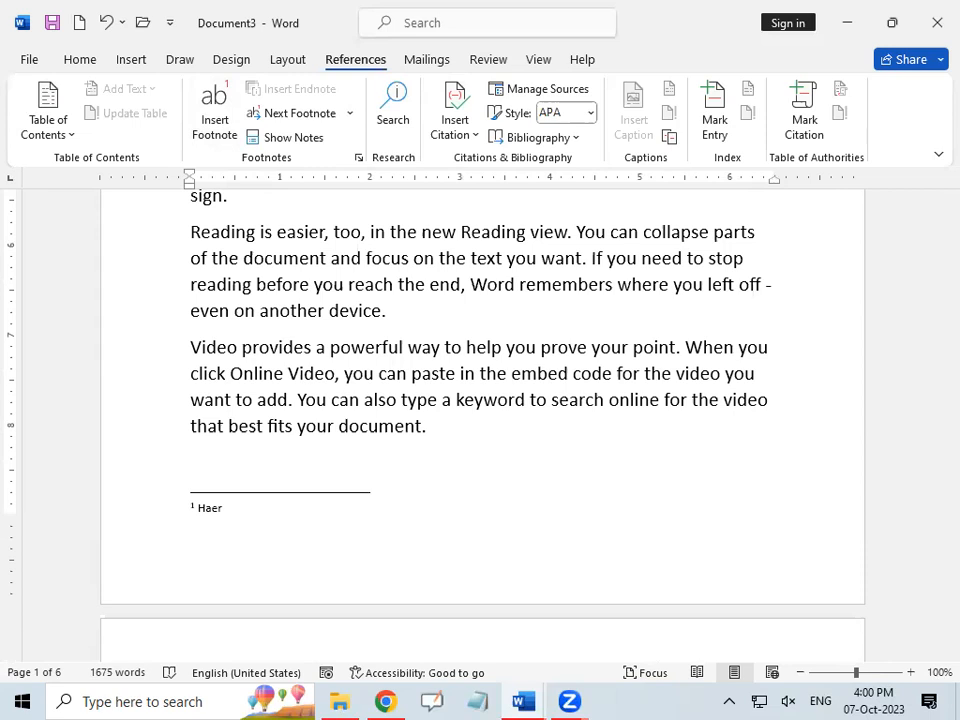
{"action": "key", "text": "BackSpace"}
{"action": "key", "text": "BackSpace"}
{"action": "key", "text": "BackSpace"}
{"action": "type", "text": "eader is appera"}
{"action": "key", "text": "BackSpace"}
{"action": "key", "text": "BackSpace"}
{"action": "type", "text": "at"}
{"action": "key", "text": "BackSpace"}
{"action": "key", "text": "BackSpace"}
{"action": "type", "text": "r at the top"}
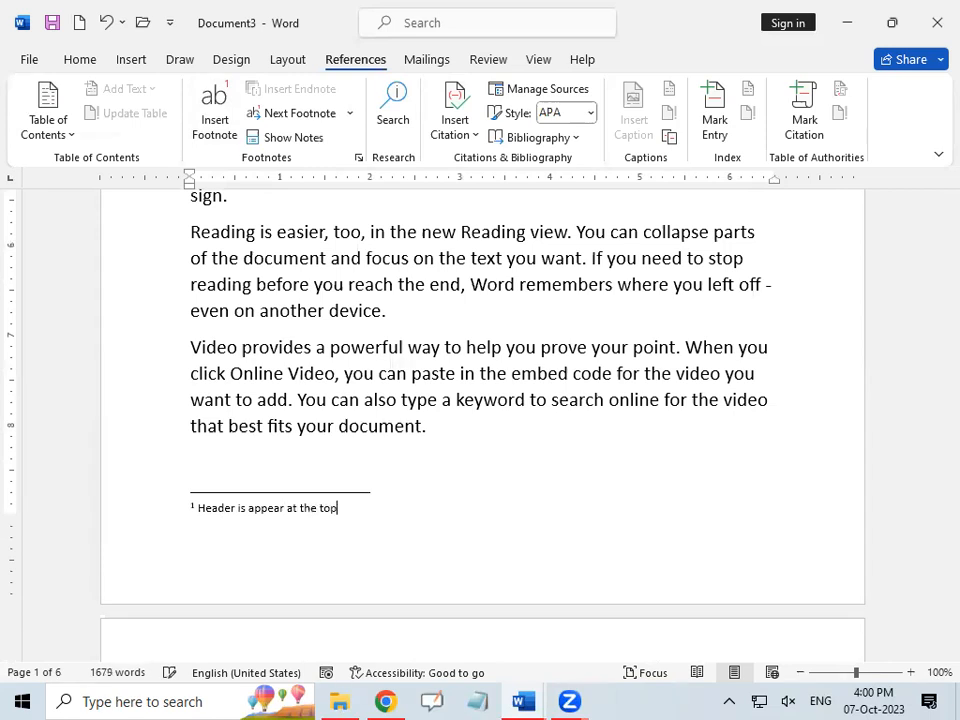
{"action": "type", "text": " of each page."}
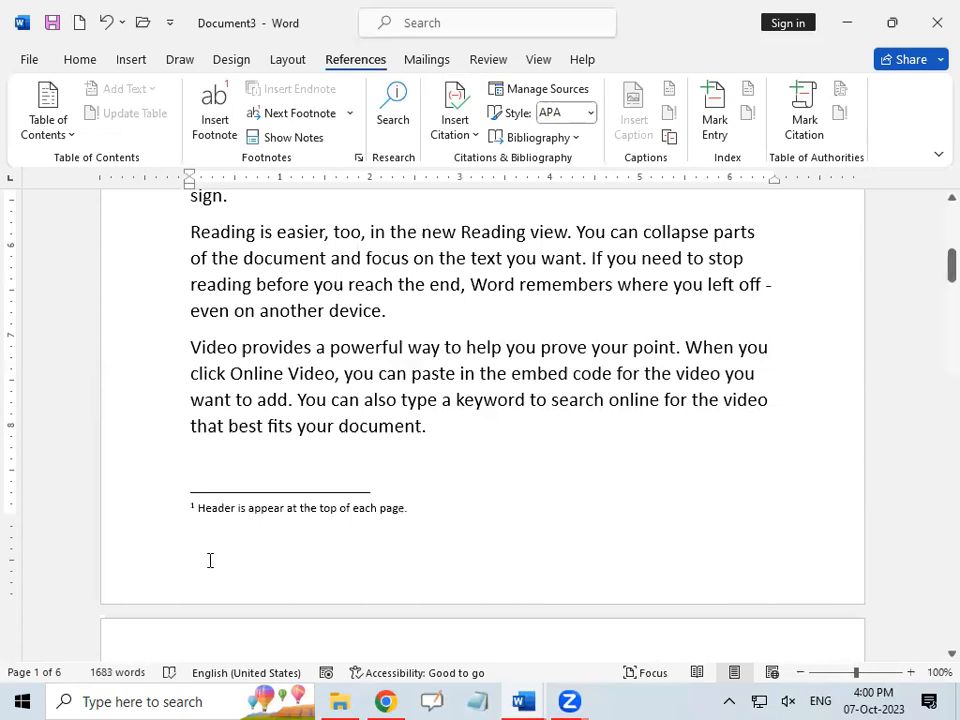
{"action": "scroll", "coordinate": [214, 602], "scroll_direction": "up", "scroll_amount": 4}
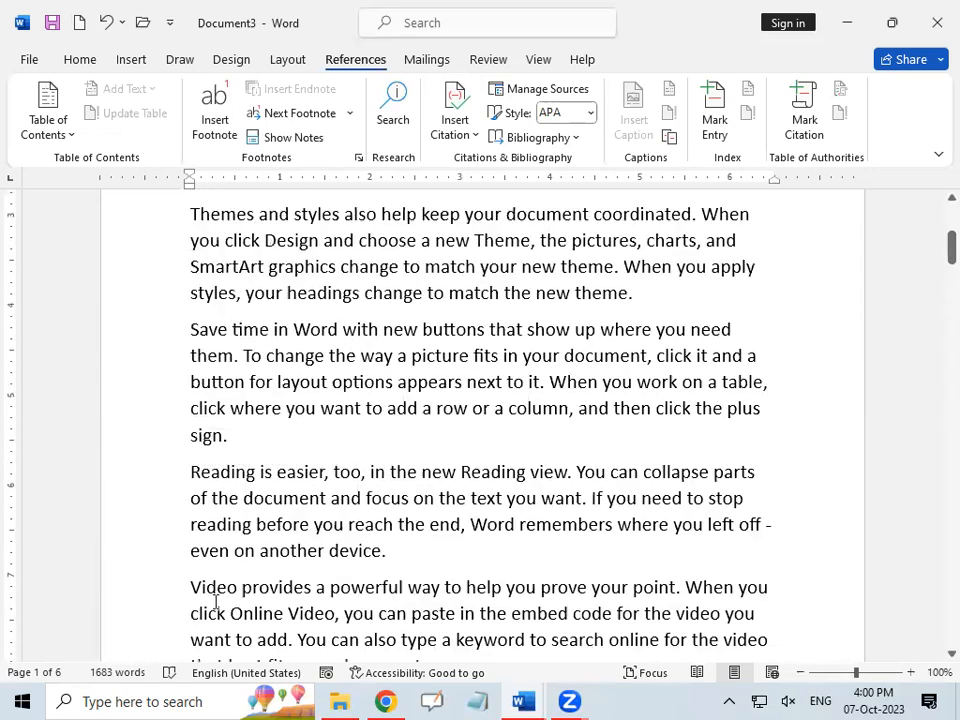
{"action": "scroll", "coordinate": [241, 519], "scroll_direction": "down", "scroll_amount": 5}
{"action": "scroll", "coordinate": [221, 467], "scroll_direction": "up", "scroll_amount": 4}
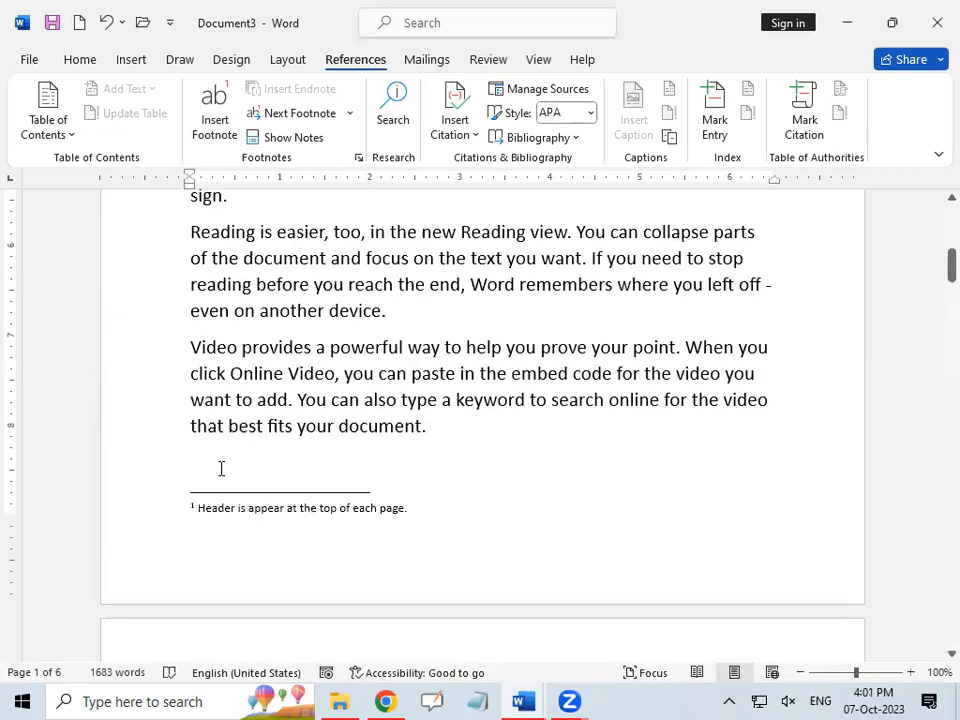
Examine the footnote reference mark after the word "header" in the second paragraph of page 1
{"action": "scroll", "coordinate": [226, 418], "scroll_direction": "up", "scroll_amount": 4}
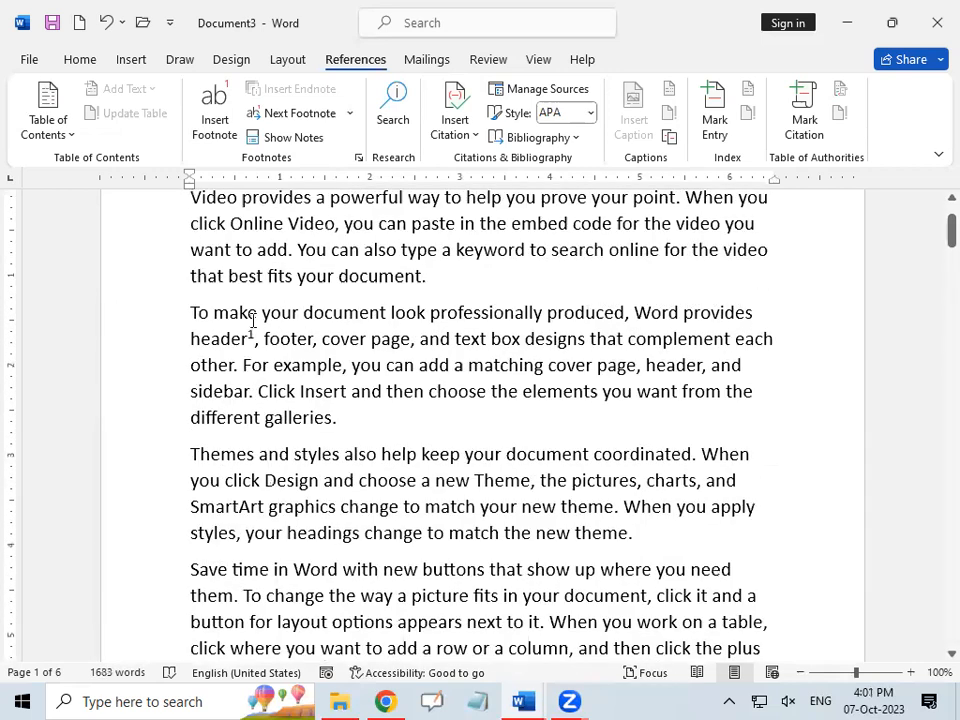
{"action": "mouse_move", "coordinate": [255, 399]}
{"action": "left_mouse_down"}
{"action": "mouse_move", "coordinate": [244, 399]}
{"action": "mouse_move", "coordinate": [252, 399]}
{"action": "left_mouse_up"}
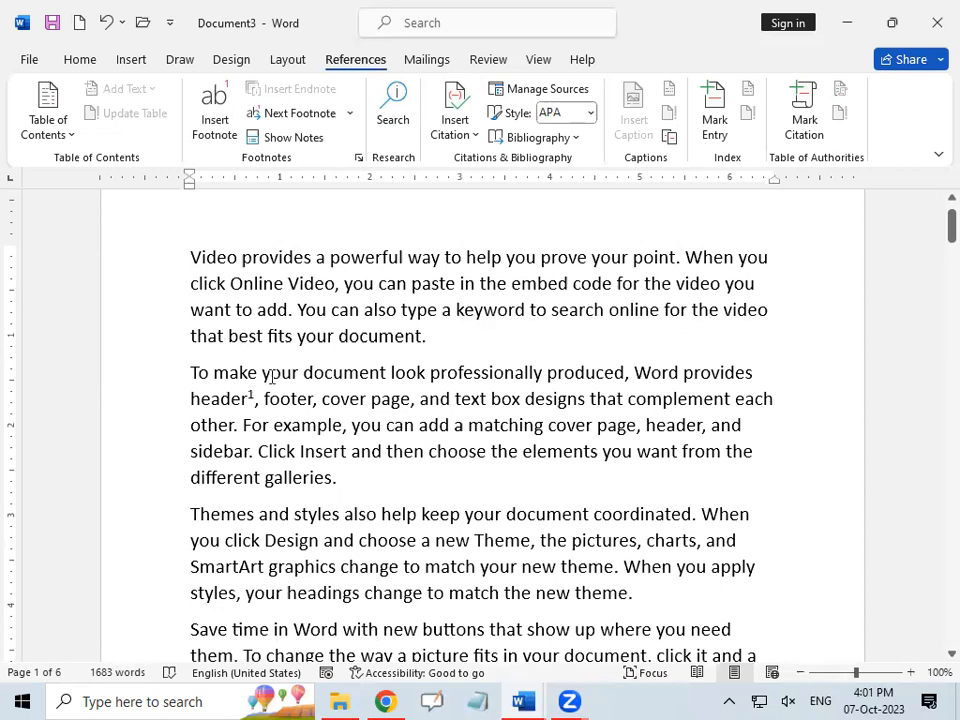
{"action": "mouse_move", "coordinate": [251, 398]}
{"action": "left_click", "coordinate": [310, 400]}
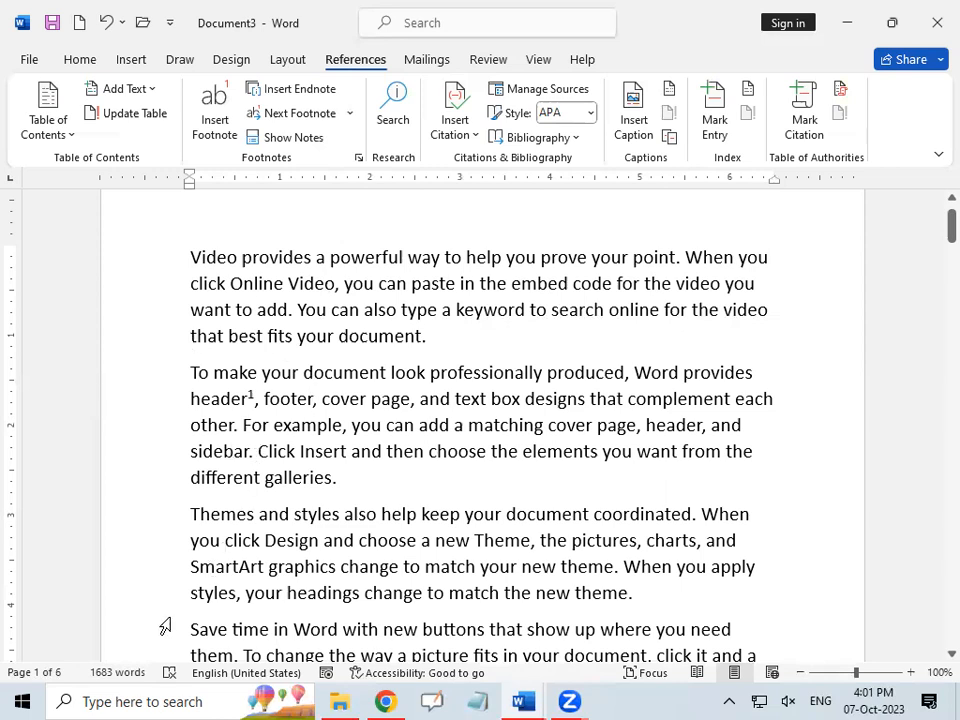
Try to correct the flagged word "appear" in the footnote text at the bottom of page 1
{"action": "scroll", "coordinate": [375, 514], "scroll_direction": "down", "scroll_amount": 4}
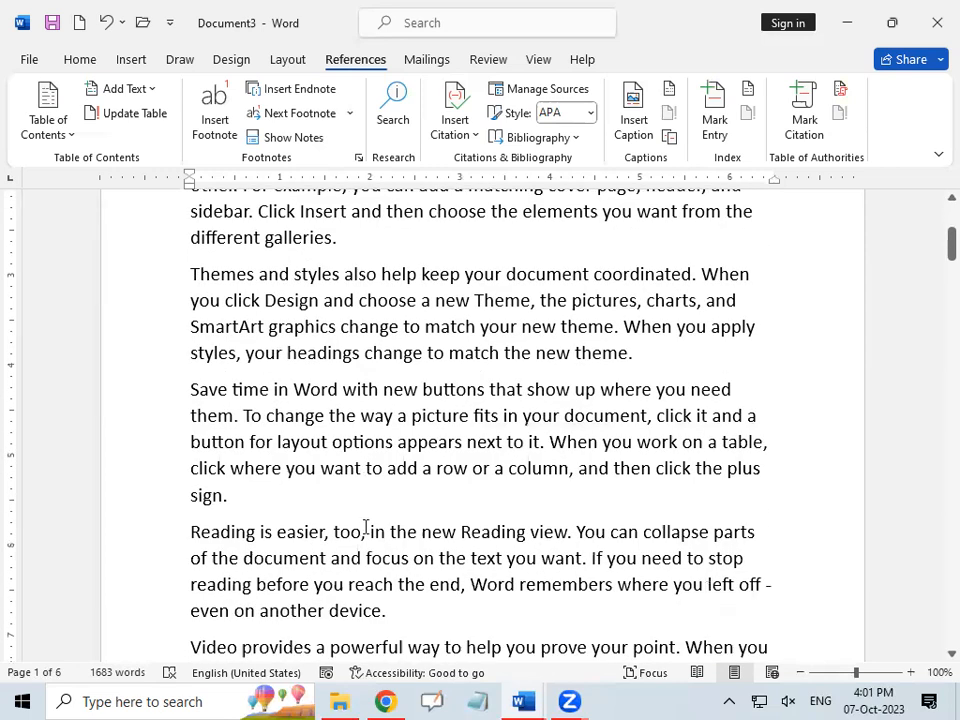
{"action": "scroll", "coordinate": [366, 528], "scroll_direction": "down", "scroll_amount": 4}
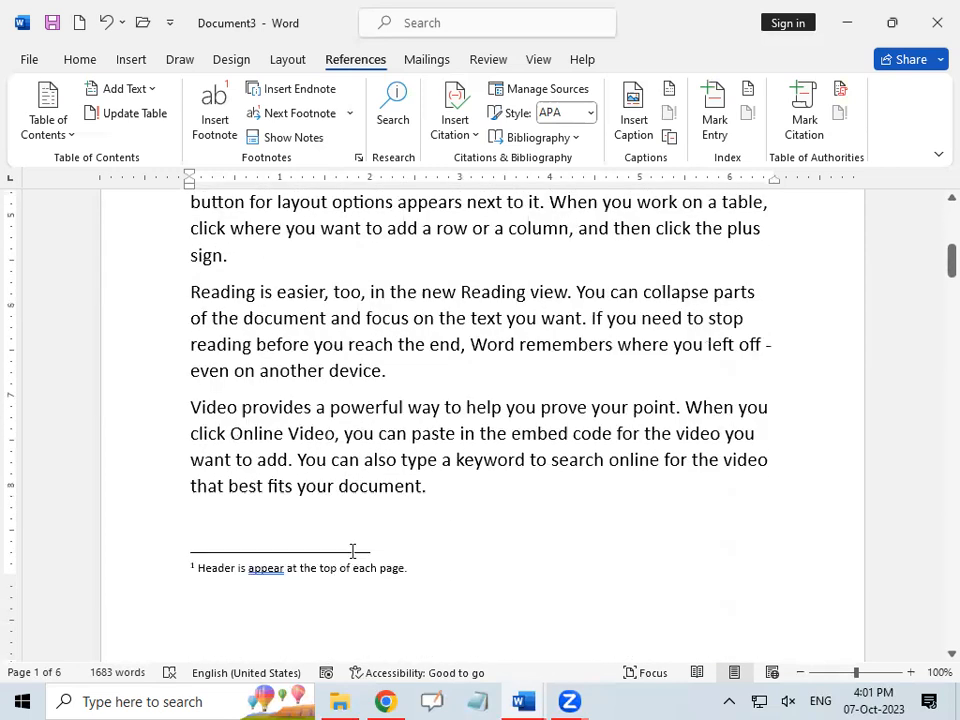
{"action": "left_click", "coordinate": [265, 570]}
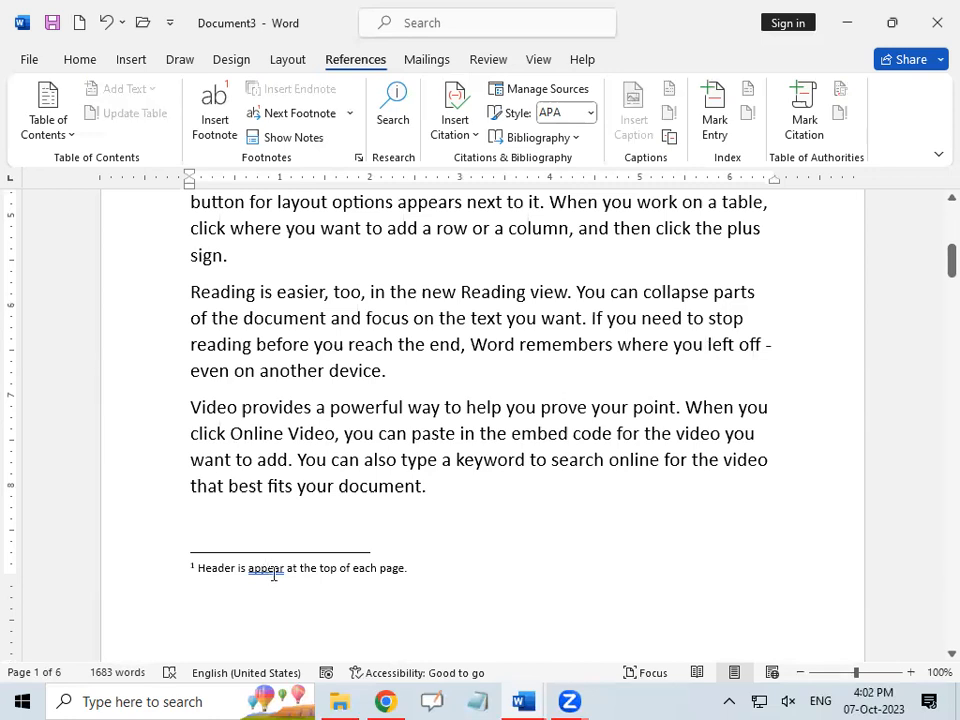
{"action": "type", "text": "ea"}
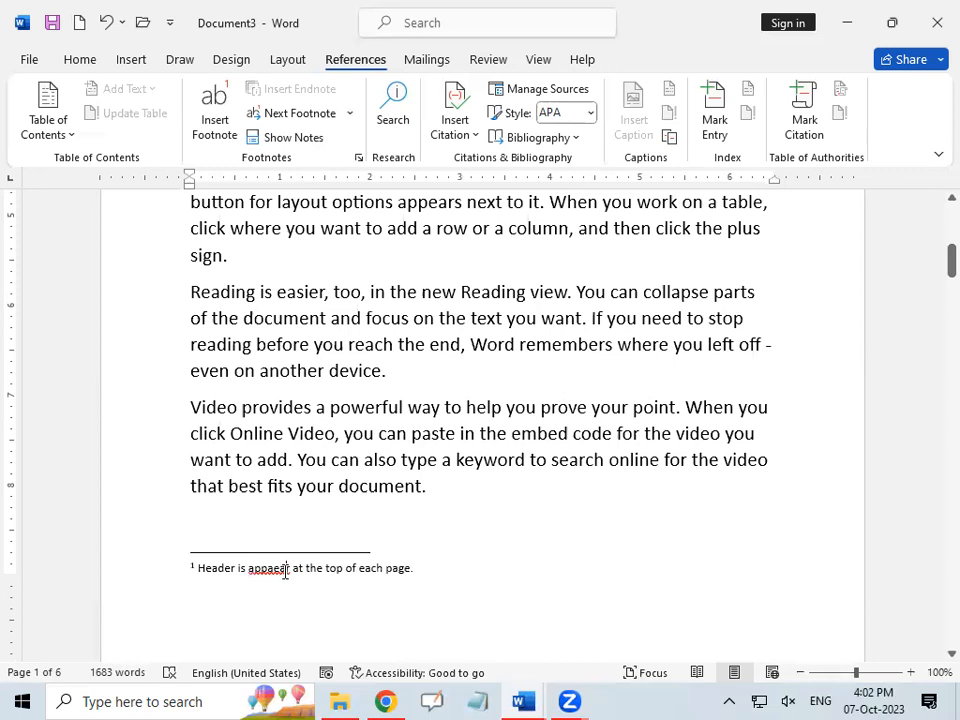
{"action": "key", "text": "BackSpace"}
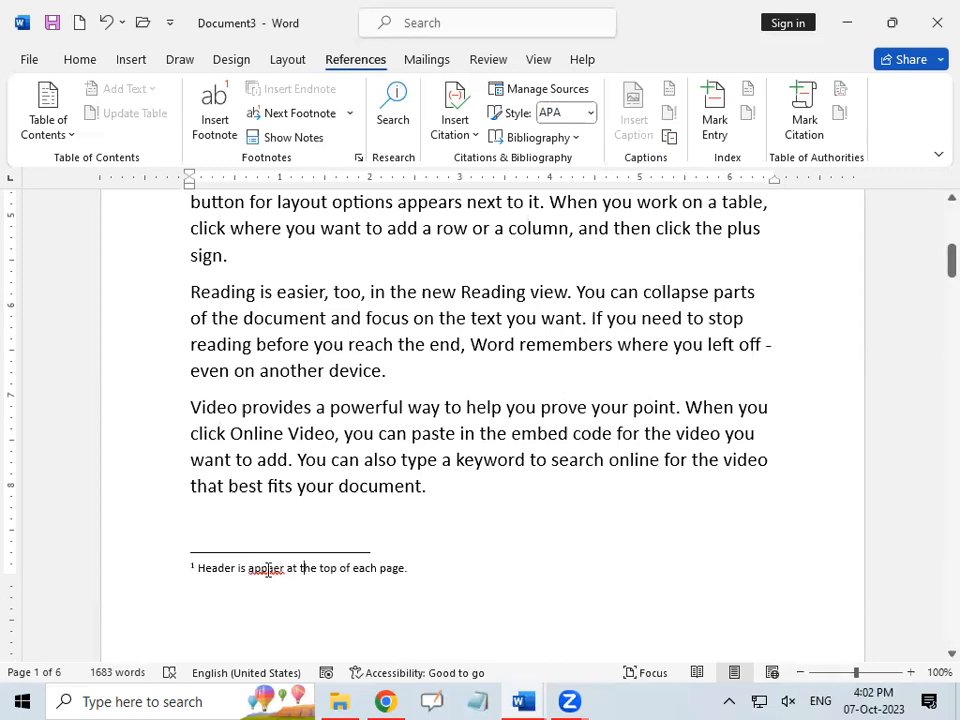
{"action": "type", "text": "e"}
{"action": "left_click", "coordinate": [289, 568]}
{"action": "key", "text": "BackSpace"}
Insert an endnote after the word "footer" in the second paragraph of page 1
{"action": "scroll", "coordinate": [349, 580], "scroll_direction": "up", "scroll_amount": 8}
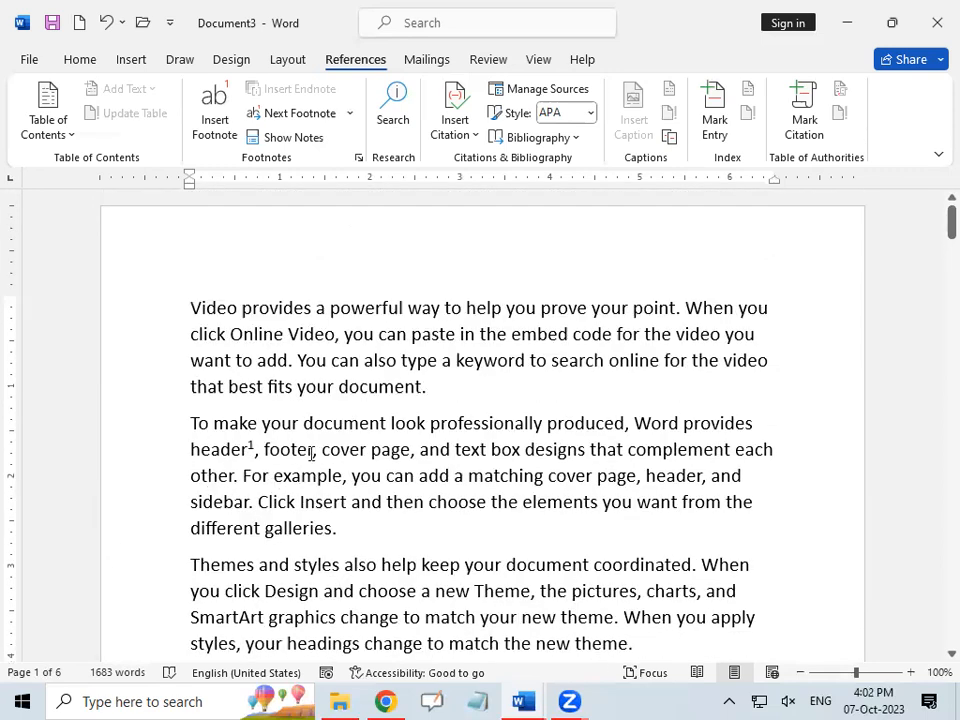
{"action": "left_click", "coordinate": [316, 452]}
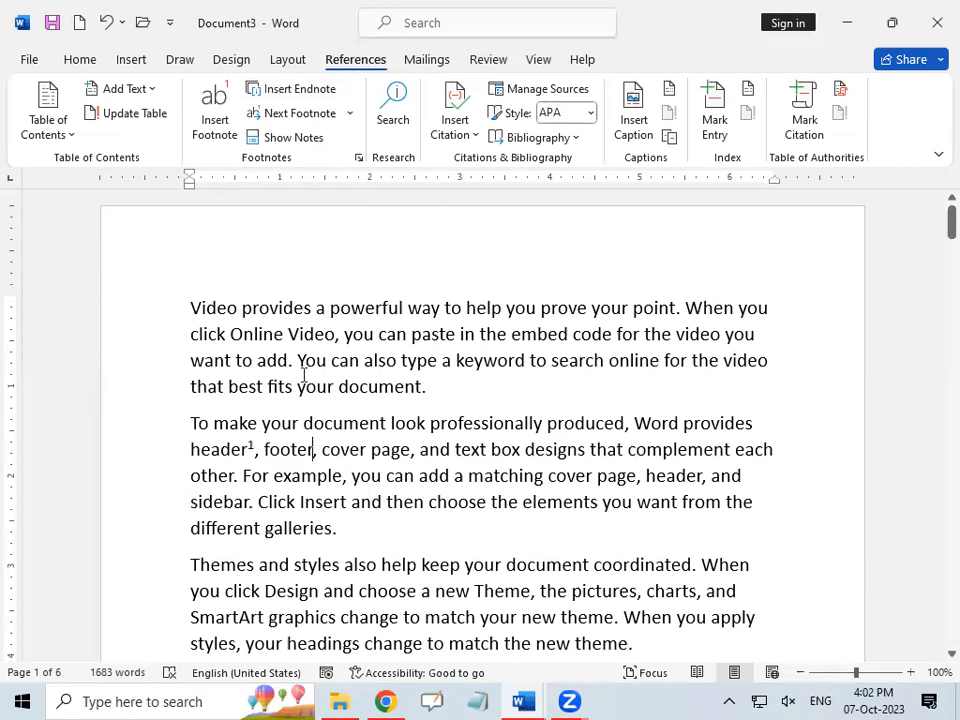
{"action": "key", "text": "ctrl+alt+d"}
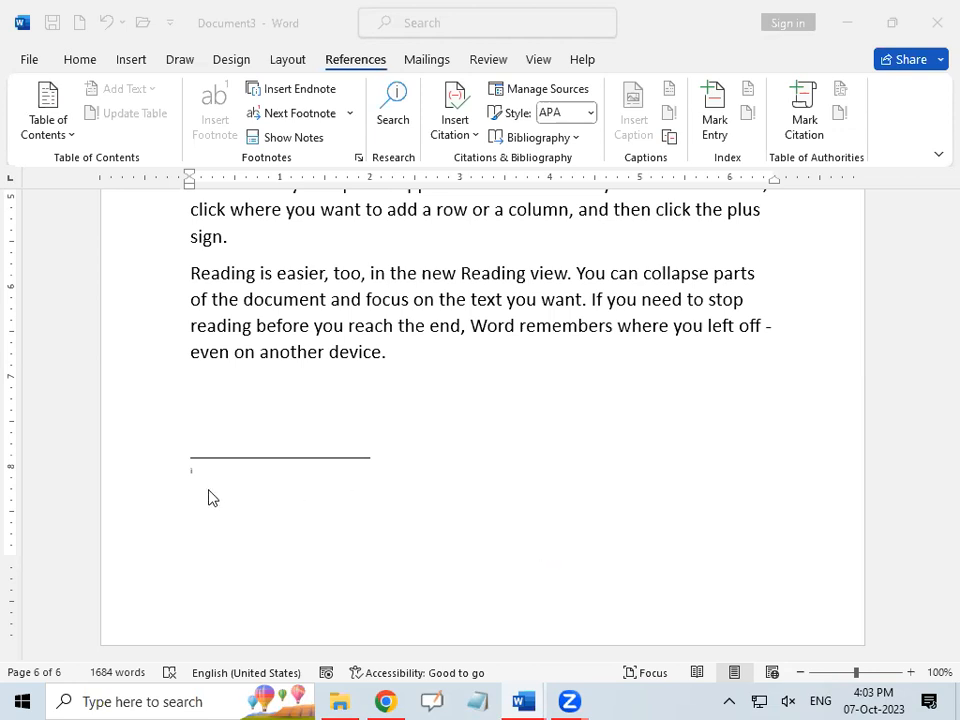
Look over the last pages of the document to see where the endnote is placed
{"action": "scroll", "coordinate": [259, 504], "scroll_direction": "up", "scroll_amount": 3}
{"action": "scroll", "coordinate": [262, 505], "scroll_direction": "down", "scroll_amount": 3}
{"action": "scroll", "coordinate": [264, 513], "scroll_direction": "up", "scroll_amount": 3}
{"action": "scroll", "coordinate": [268, 518], "scroll_direction": "down", "scroll_amount": 3}
{"action": "scroll", "coordinate": [386, 553], "scroll_direction": "up", "scroll_amount": 10}
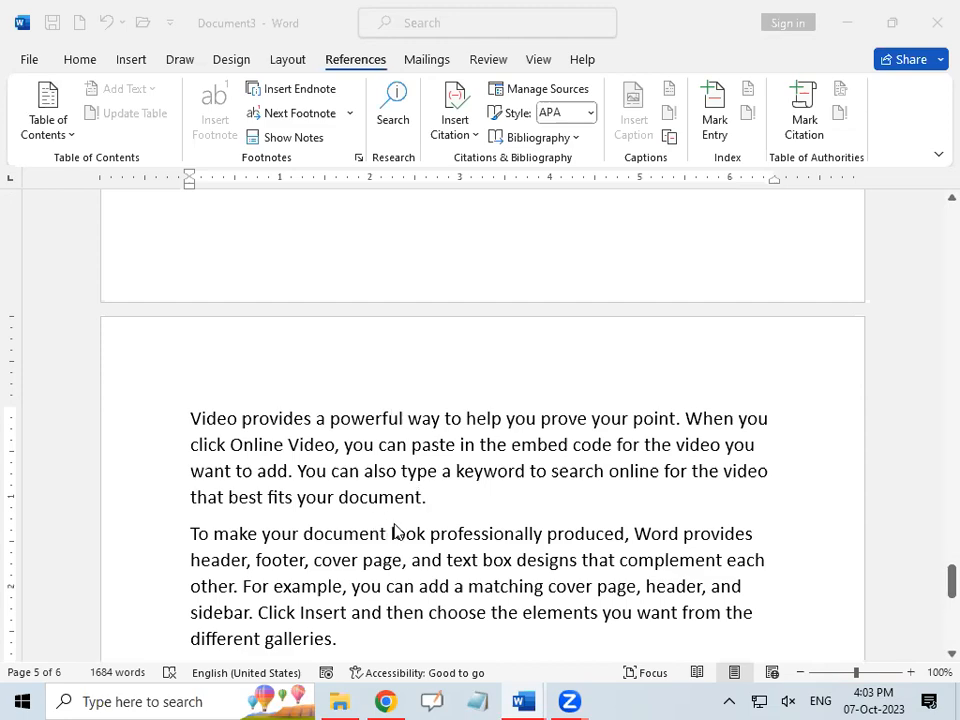
{"action": "scroll", "coordinate": [499, 444], "scroll_direction": "down", "scroll_amount": 6}
{"action": "scroll", "coordinate": [503, 444], "scroll_direction": "up", "scroll_amount": 3}
{"action": "scroll", "coordinate": [501, 443], "scroll_direction": "down", "scroll_amount": 6}
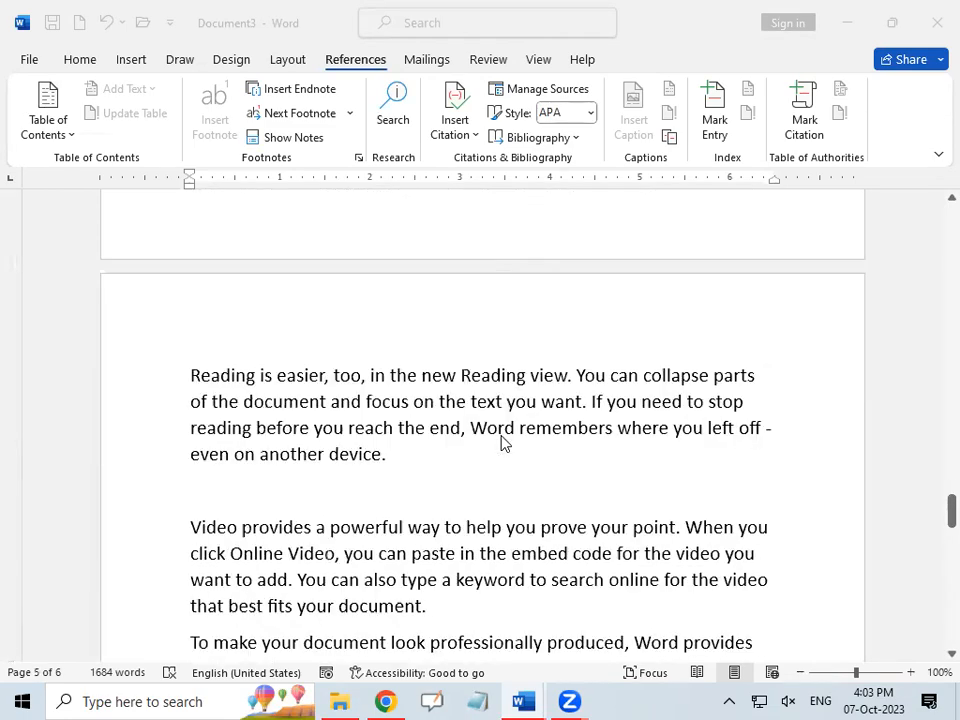
{"action": "scroll", "coordinate": [484, 471], "scroll_direction": "up", "scroll_amount": 3}
{"action": "scroll", "coordinate": [465, 492], "scroll_direction": "down", "scroll_amount": 2}
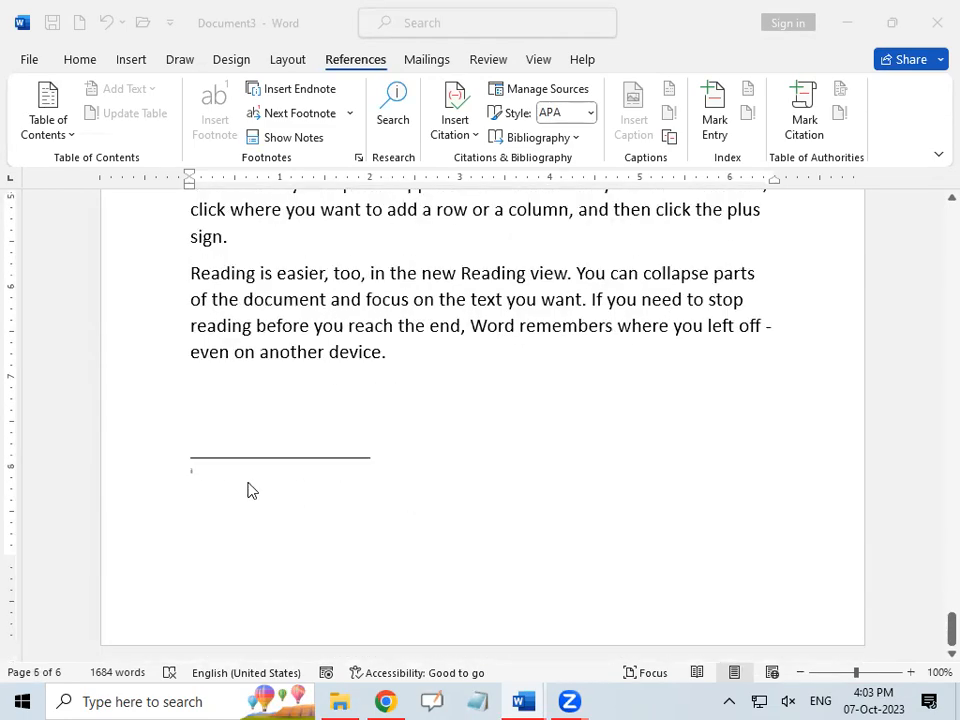
Enter the endnote text "Footer is appear at the bottom of each page." at the end of page 6
{"action": "left_click", "coordinate": [252, 472]}
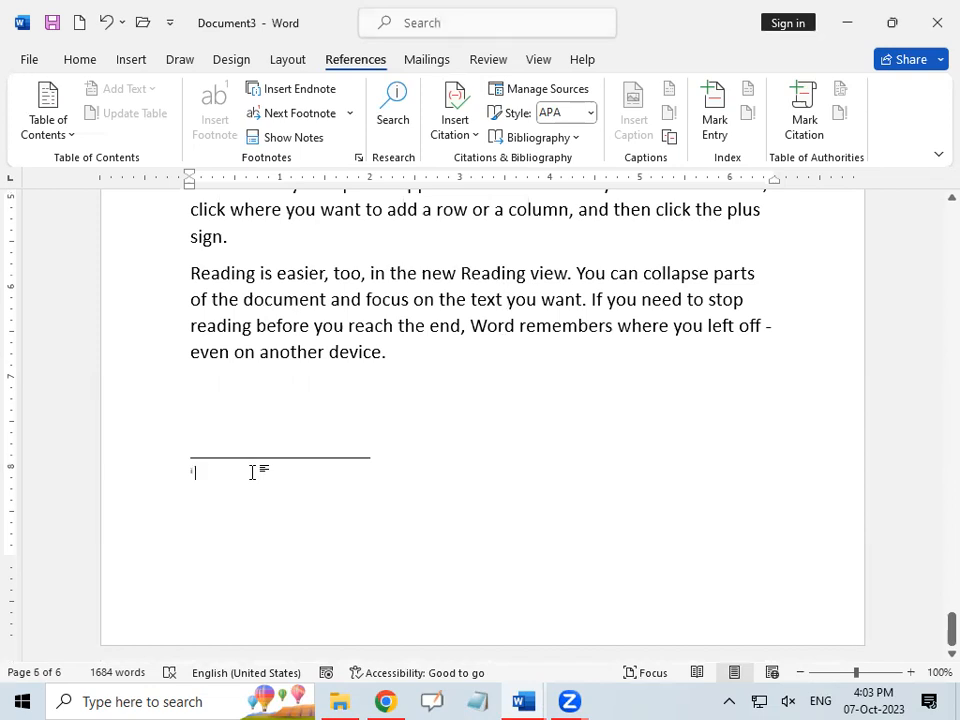
{"action": "type", "text": "Ff"}
{"action": "type", "text": "oo"}
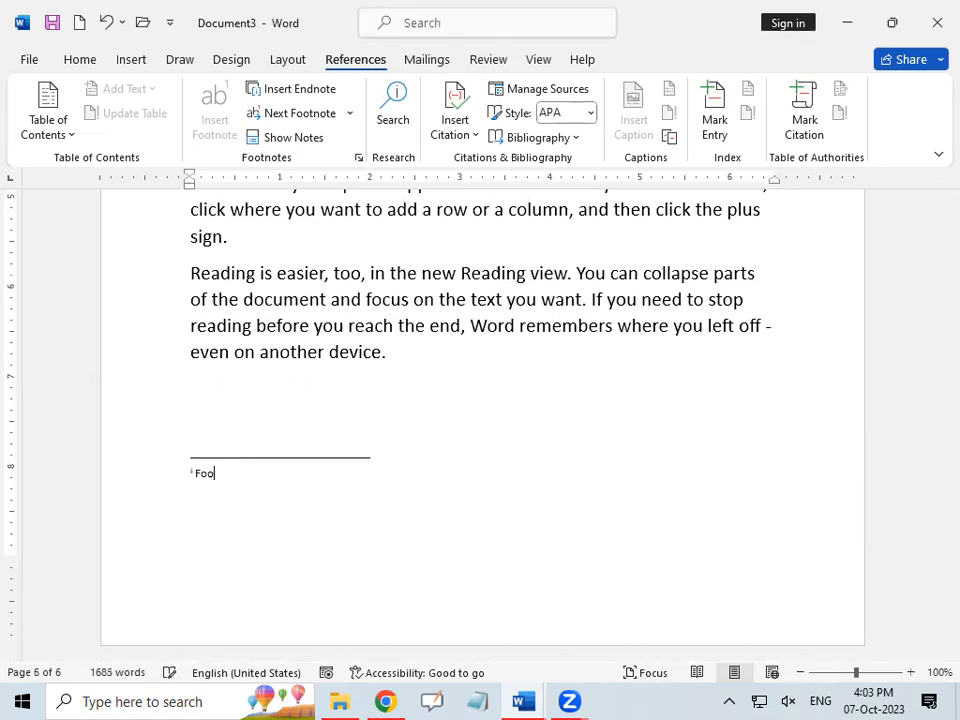
{"action": "type", "text": "ter is appear at the bo"}
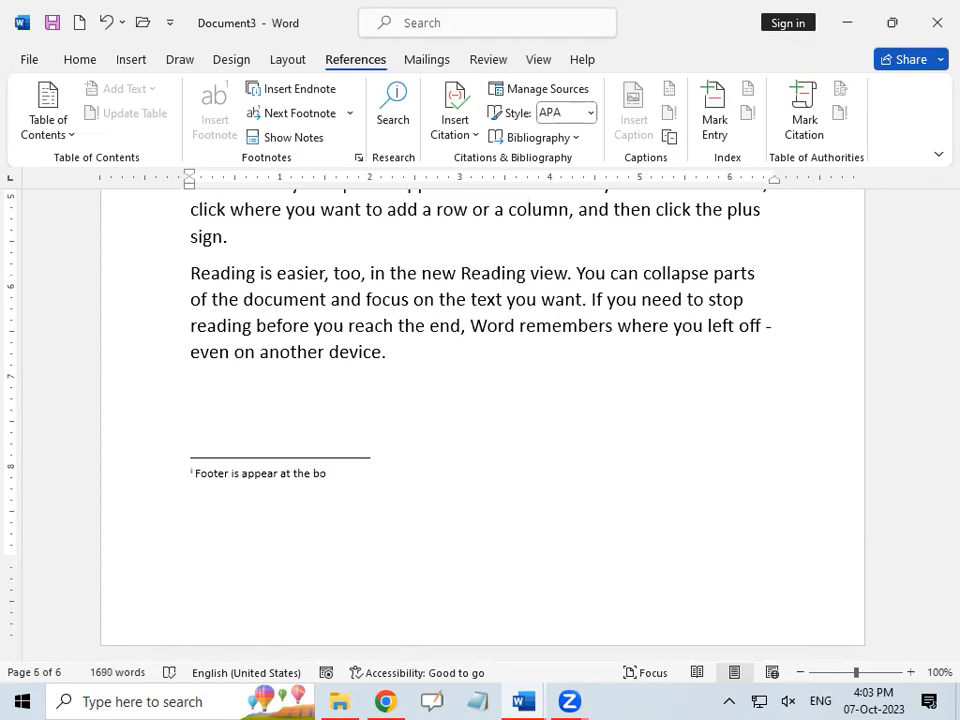
{"action": "type", "text": "ttom of each page."}
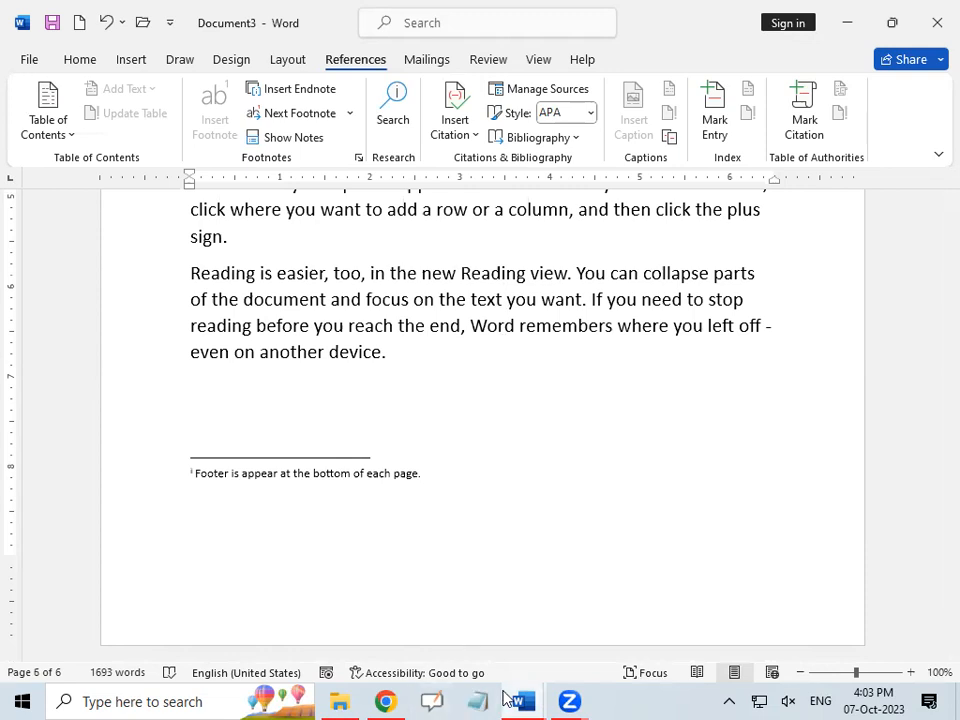
Delete the endnote reference mark after the word "footer" in the second paragraph of page 1
{"action": "mouse_move", "coordinate": [510, 698]}
{"action": "scroll", "coordinate": [437, 463], "scroll_direction": "up", "scroll_amount": 5}
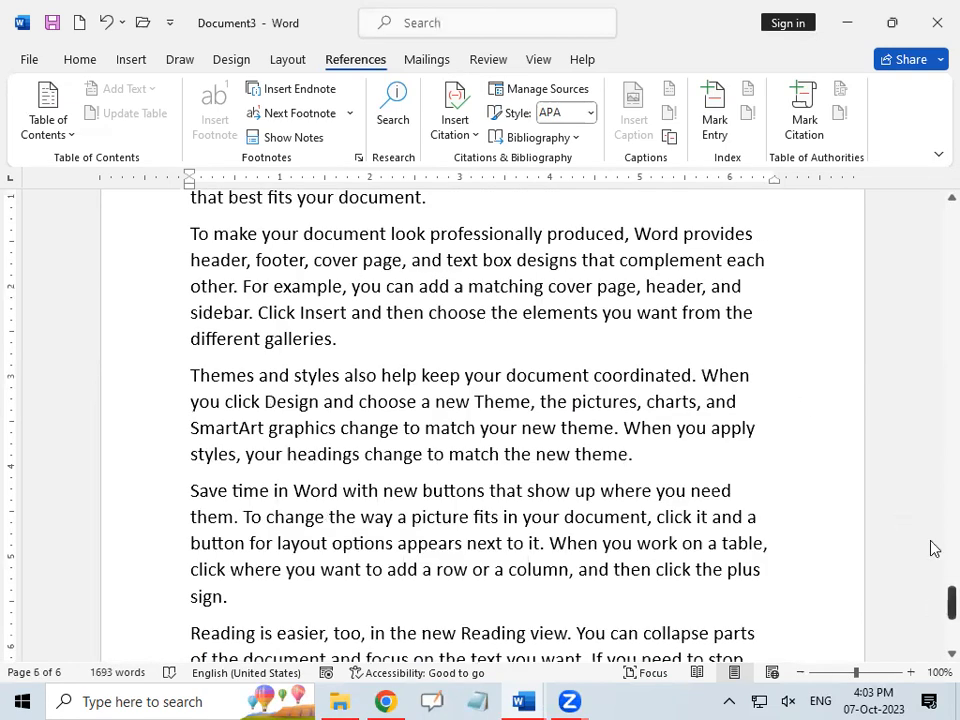
{"action": "left_click_drag", "start_coordinate": [952, 603], "coordinate": [934, 128]}
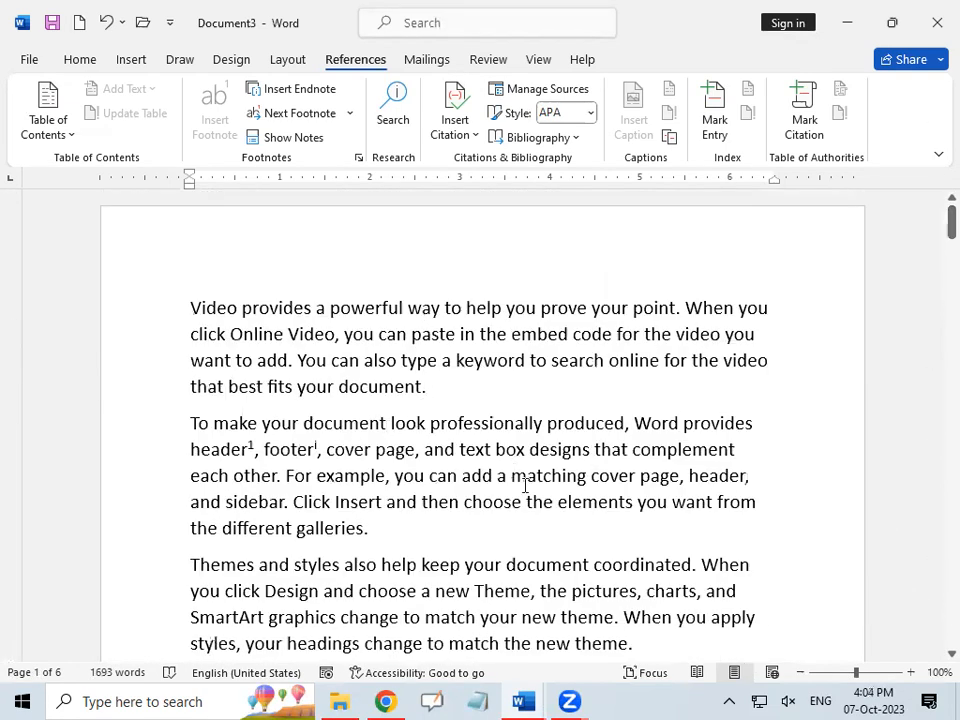
{"action": "left_click", "coordinate": [316, 450]}
{"action": "left_click_drag", "start_coordinate": [316, 450], "coordinate": [252, 450]}
{"action": "mouse_move", "coordinate": [248, 450]}
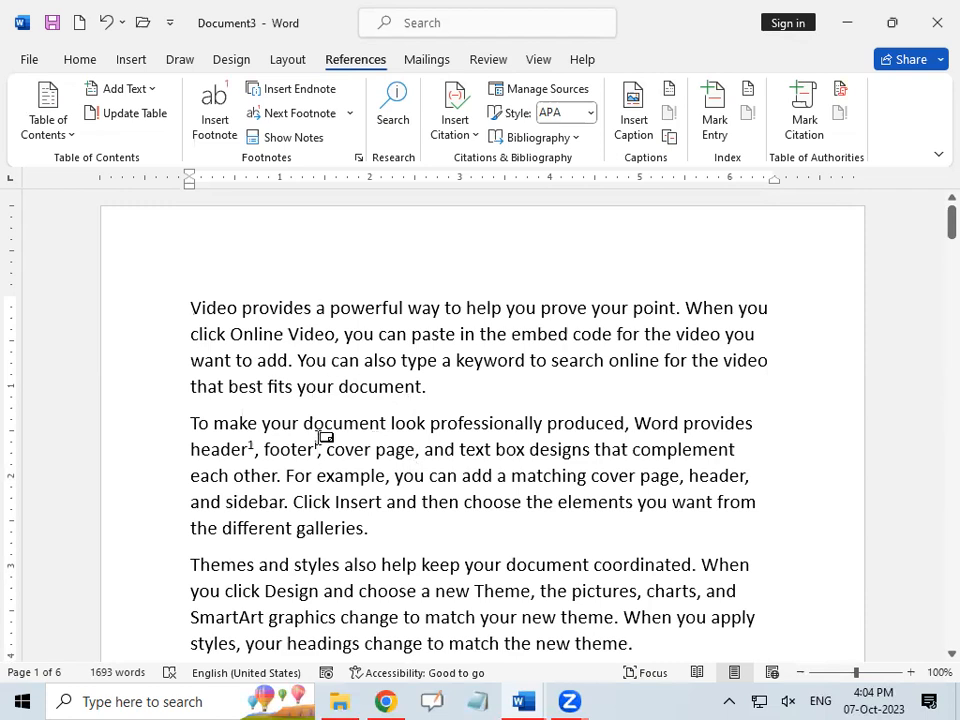
{"action": "mouse_move", "coordinate": [316, 447]}
{"action": "left_click_drag", "start_coordinate": [315, 449], "coordinate": [320, 449]}
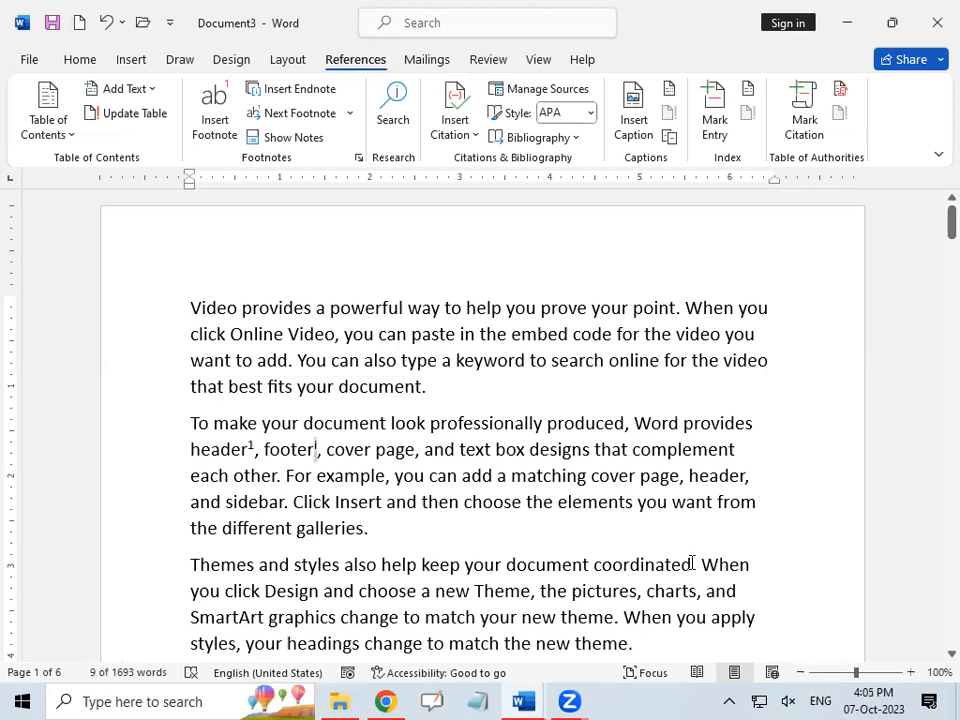
{"action": "key", "text": "Delete"}
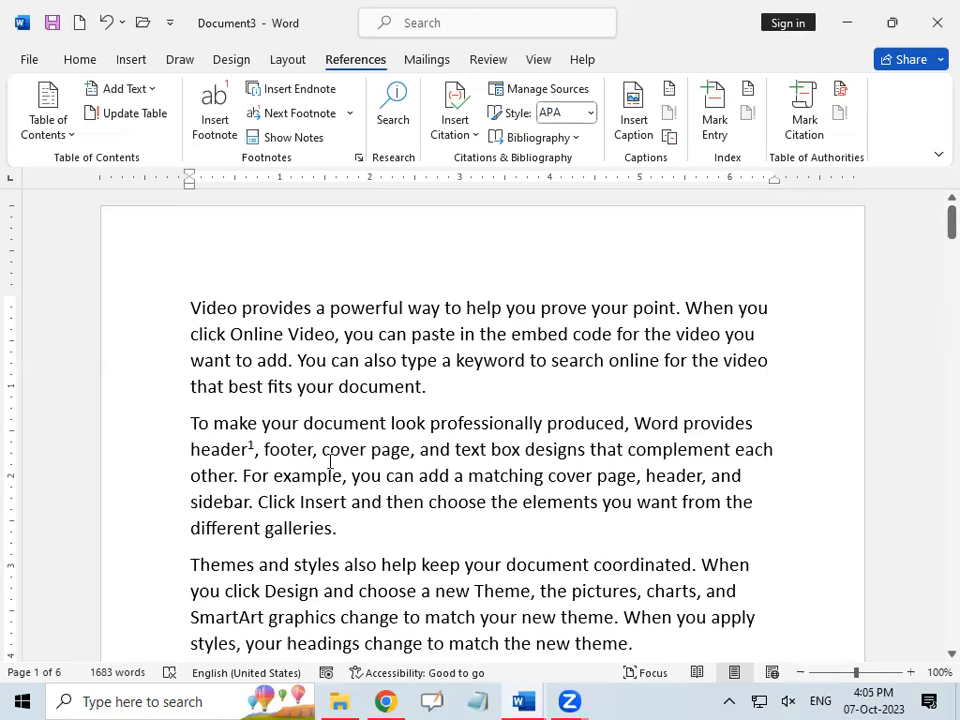
Check the end of page 6 and the preceding pages for any remaining endnote
{"action": "scroll", "coordinate": [332, 456], "scroll_direction": "down", "scroll_amount": 15}
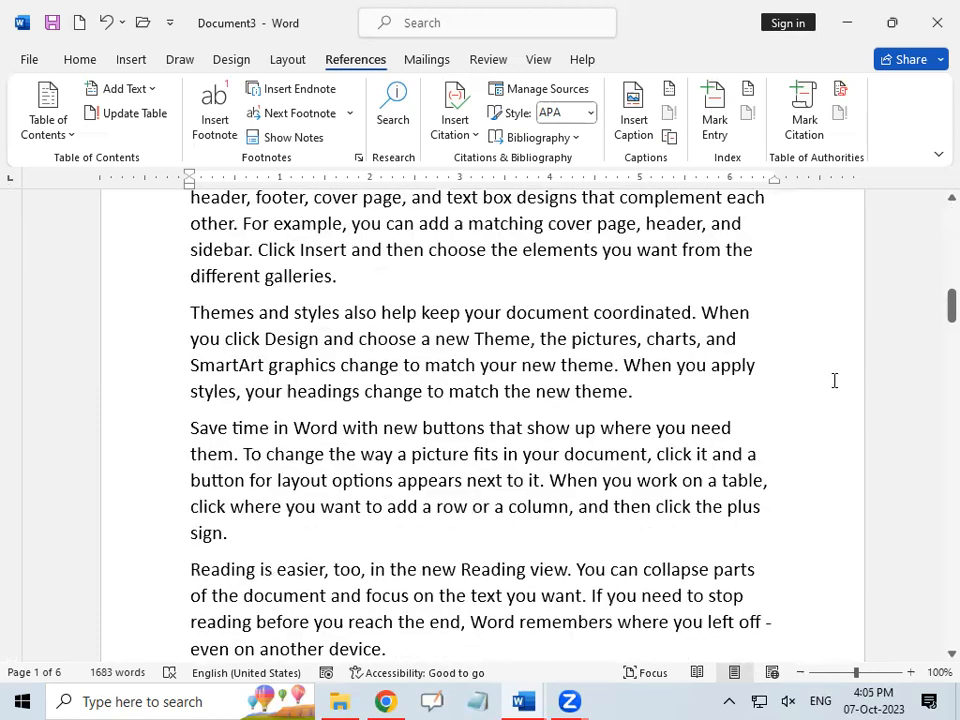
{"action": "left_click_drag", "start_coordinate": [951, 310], "coordinate": [936, 671]}
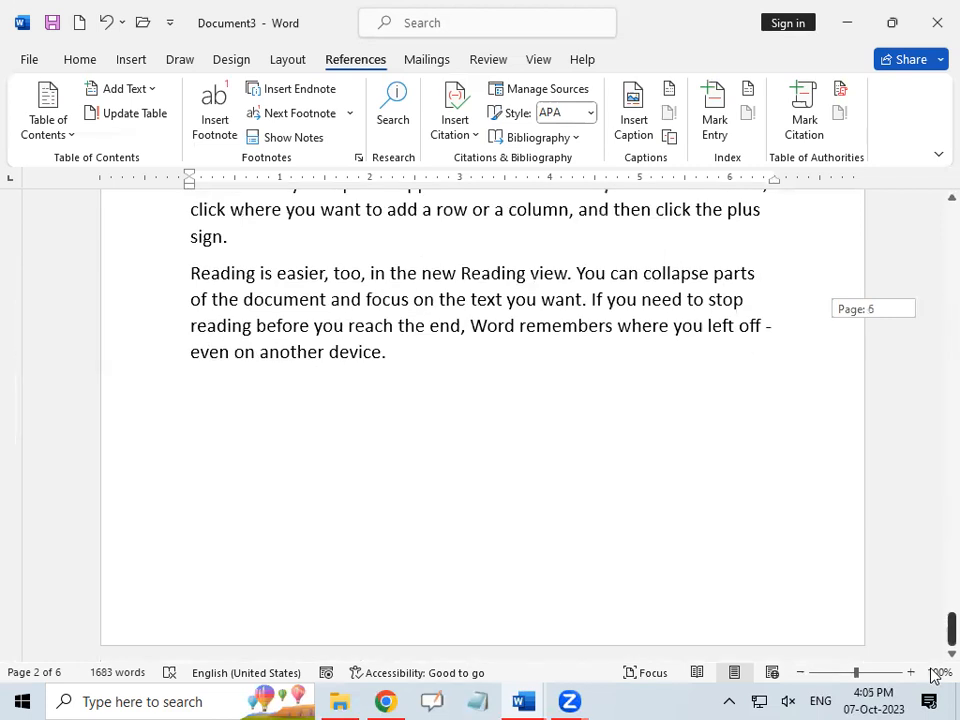
{"action": "left_click", "coordinate": [266, 431]}
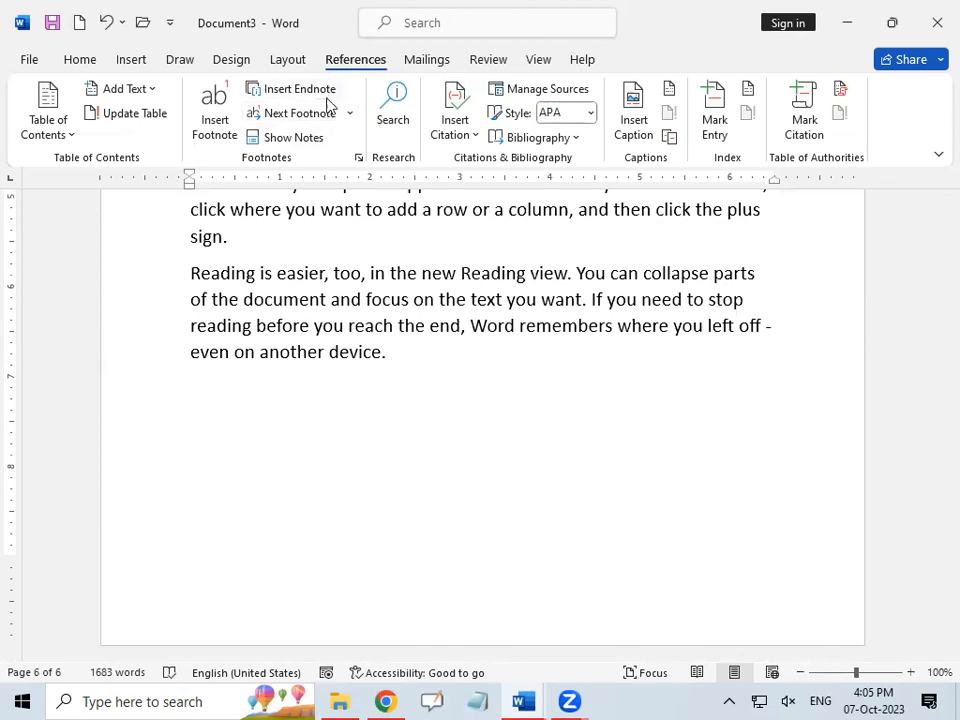
{"action": "scroll", "coordinate": [594, 482], "scroll_direction": "up", "scroll_amount": 10}
{"action": "scroll", "coordinate": [594, 482], "scroll_direction": "down", "scroll_amount": 4}
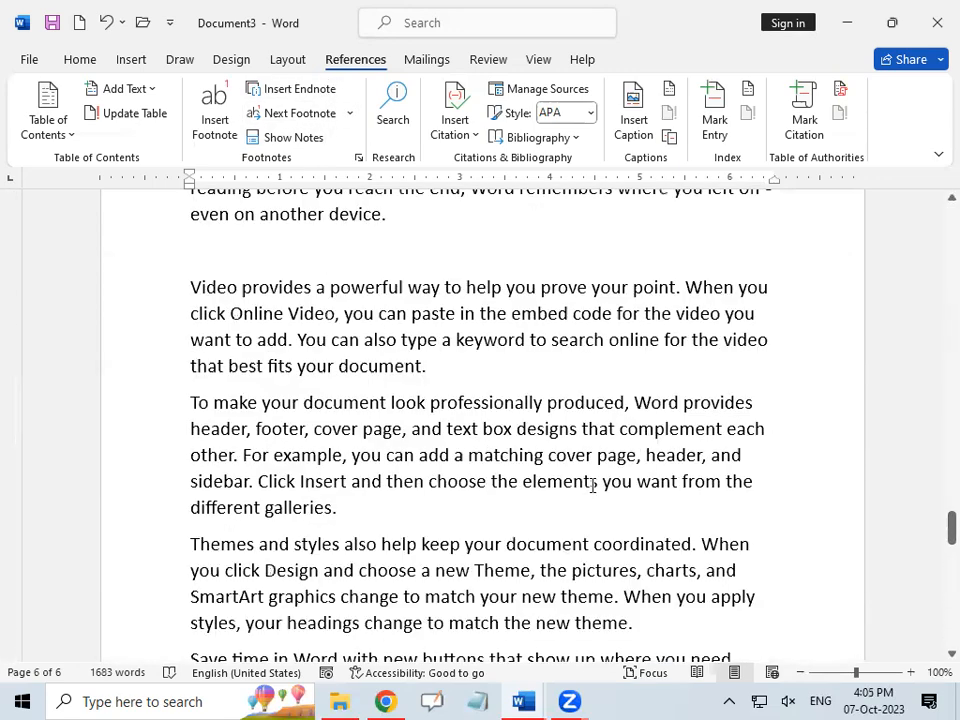
{"action": "scroll", "coordinate": [592, 483], "scroll_direction": "down", "scroll_amount": 3}
{"action": "scroll", "coordinate": [592, 483], "scroll_direction": "up", "scroll_amount": 6}
{"action": "scroll", "coordinate": [592, 482], "scroll_direction": "down", "scroll_amount": 6}
{"action": "scroll", "coordinate": [592, 482], "scroll_direction": "up", "scroll_amount": 20}
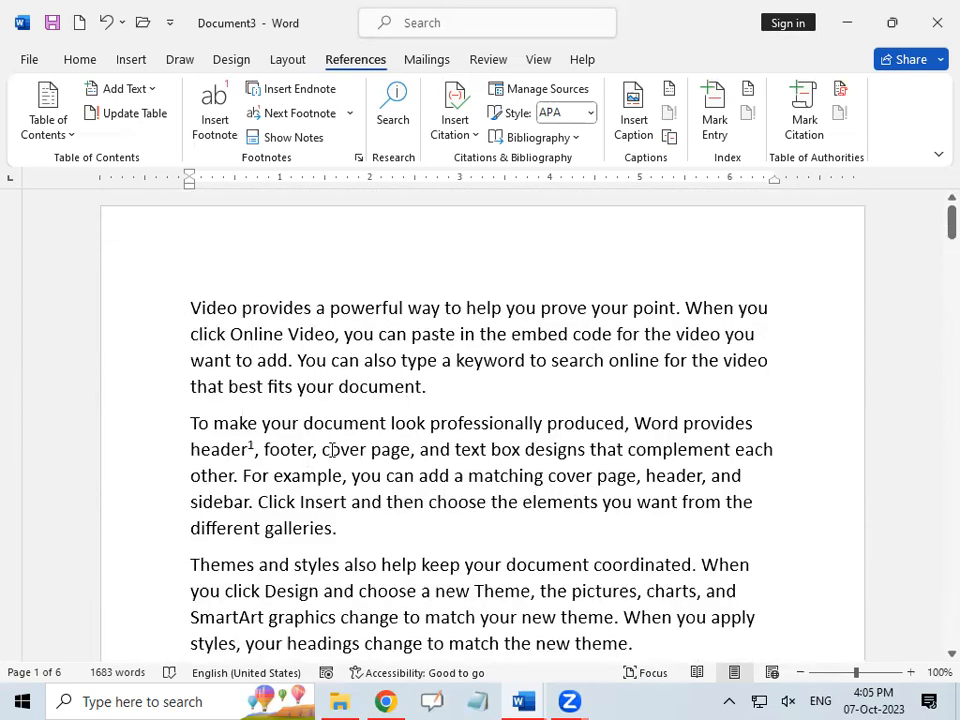
Insert an endnote after "footer" in page 1's second paragraph and apply the number format "A, B, C, ..." to endnotes in the whole document
{"action": "left_click", "coordinate": [316, 449]}
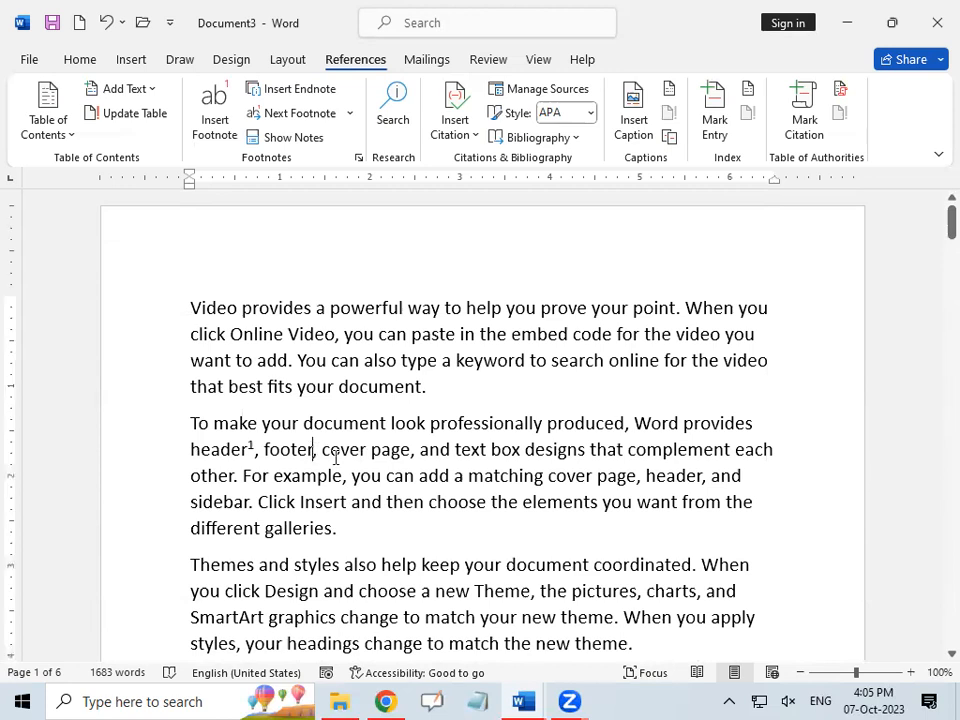
{"action": "left_click", "coordinate": [330, 92]}
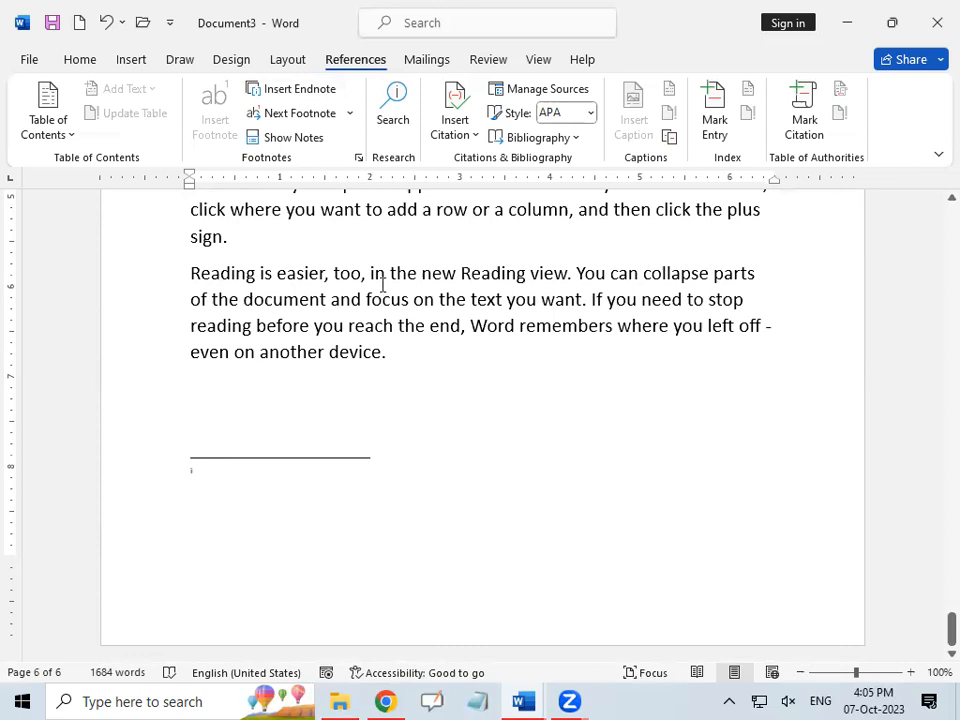
{"action": "left_click", "coordinate": [359, 160]}
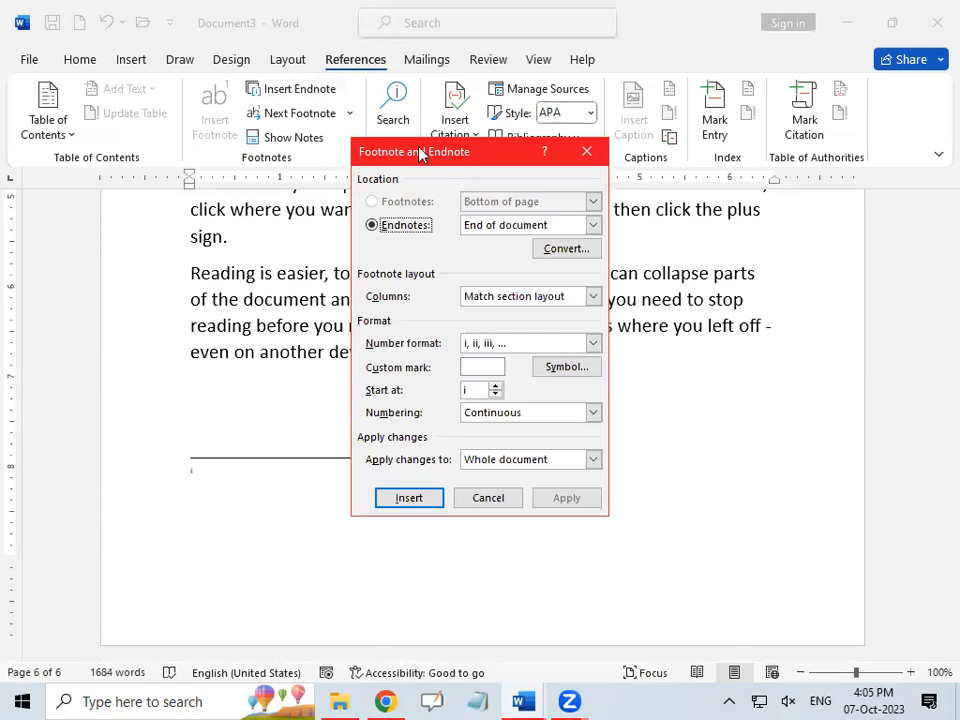
{"action": "left_click_drag", "start_coordinate": [456, 154], "coordinate": [402, 147]}
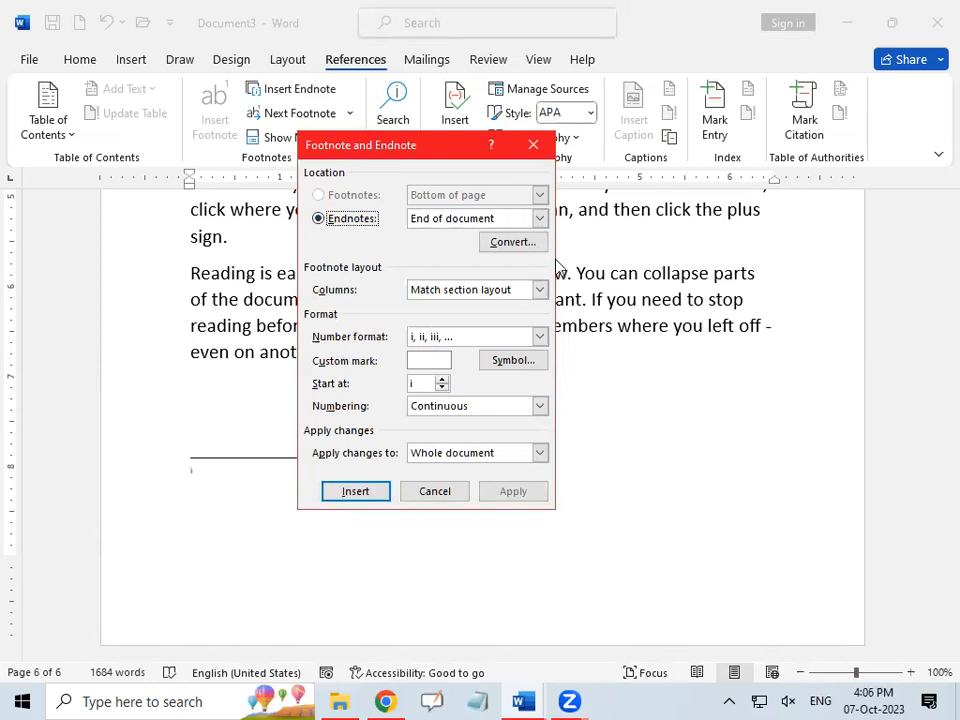
{"action": "left_click", "coordinate": [539, 339]}
{"action": "left_click", "coordinate": [443, 378]}
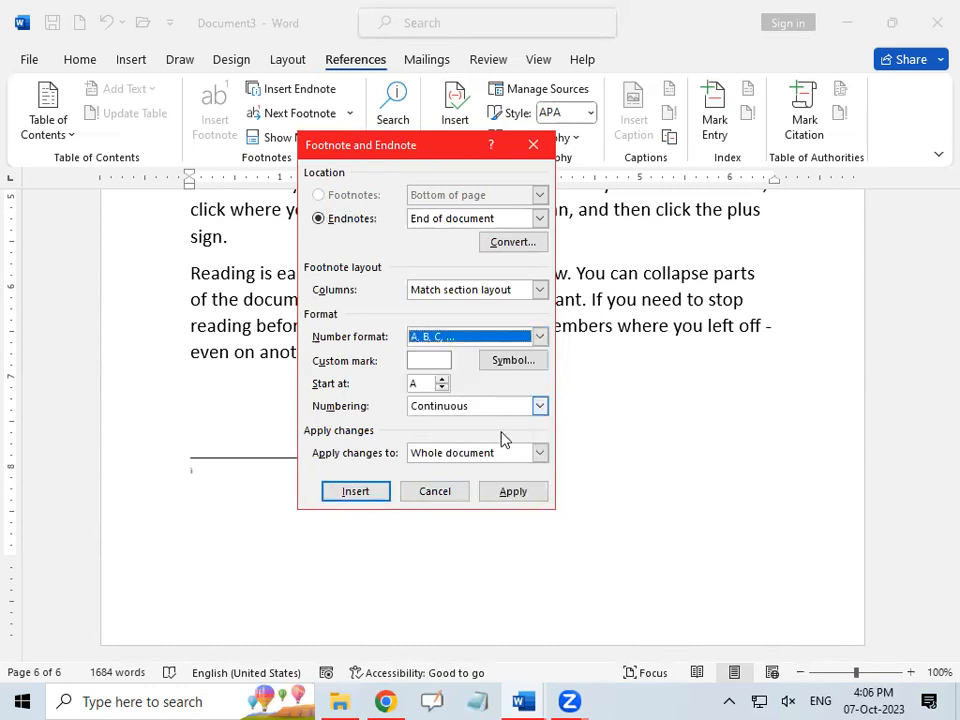
{"action": "left_click", "coordinate": [511, 492]}
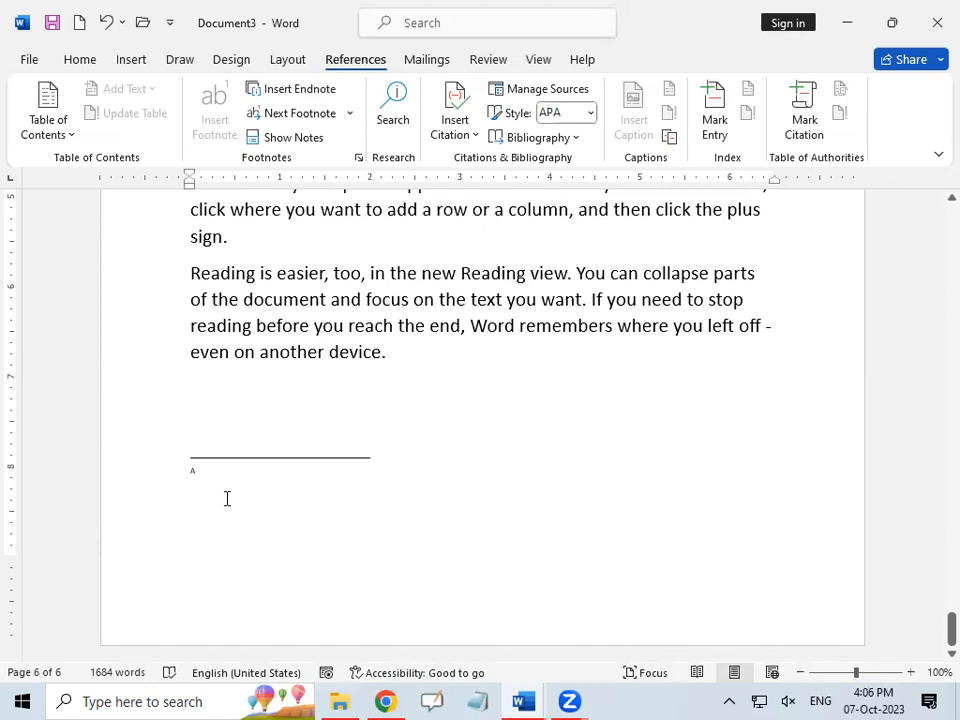
Enter the endnote text "Footer is appear at the bottom of each page." at the end of page 6
{"action": "type", "text": "Footer is appear at the bottom of ea"}
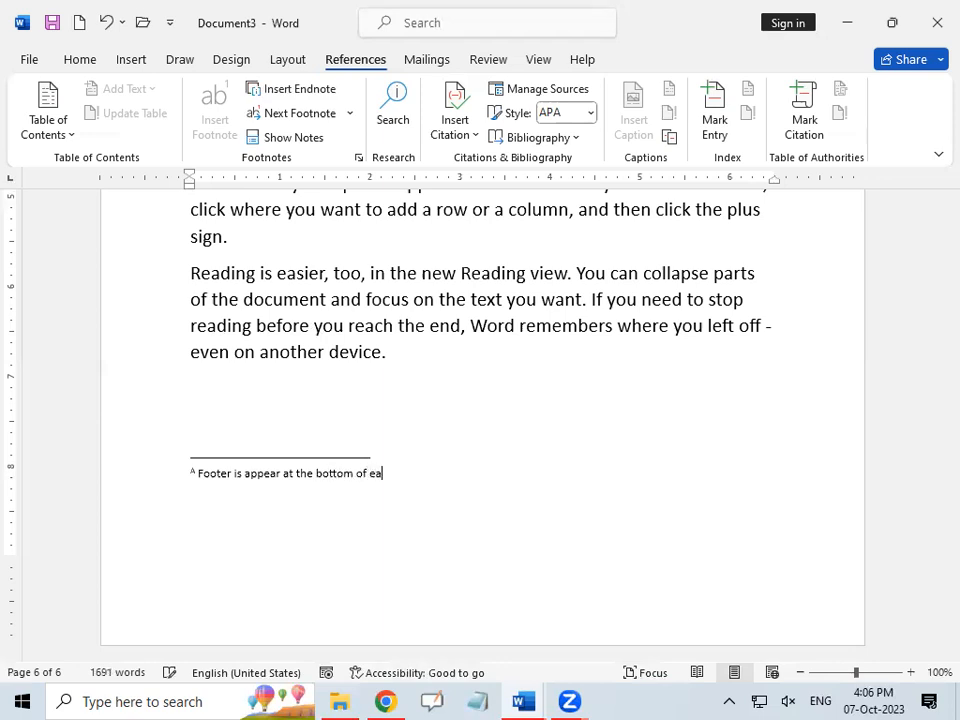
{"action": "type", "text": "ge."}
Review the endnote at the end of page 6 and the reference marks and footnote on page 1
{"action": "scroll", "coordinate": [240, 508], "scroll_direction": "up", "scroll_amount": 9}
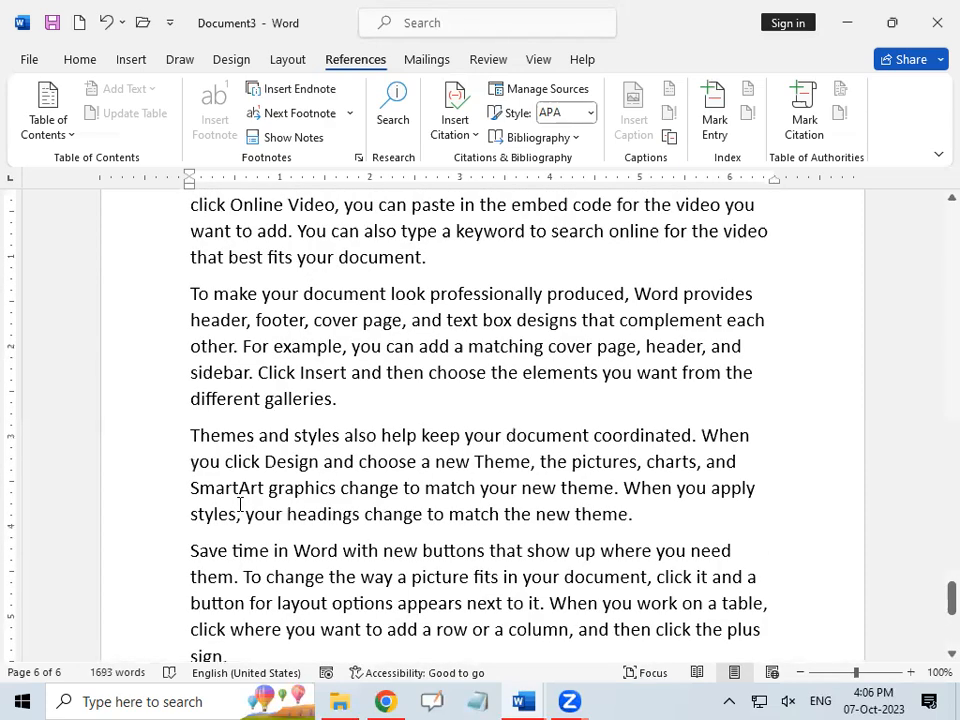
{"action": "scroll", "coordinate": [240, 508], "scroll_direction": "down", "scroll_amount": 5}
{"action": "scroll", "coordinate": [240, 508], "scroll_direction": "down", "scroll_amount": 3}
{"action": "scroll", "coordinate": [240, 508], "scroll_direction": "up", "scroll_amount": 4}
{"action": "scroll", "coordinate": [240, 508], "scroll_direction": "down", "scroll_amount": 7}
{"action": "scroll", "coordinate": [240, 510], "scroll_direction": "up", "scroll_amount": 15}
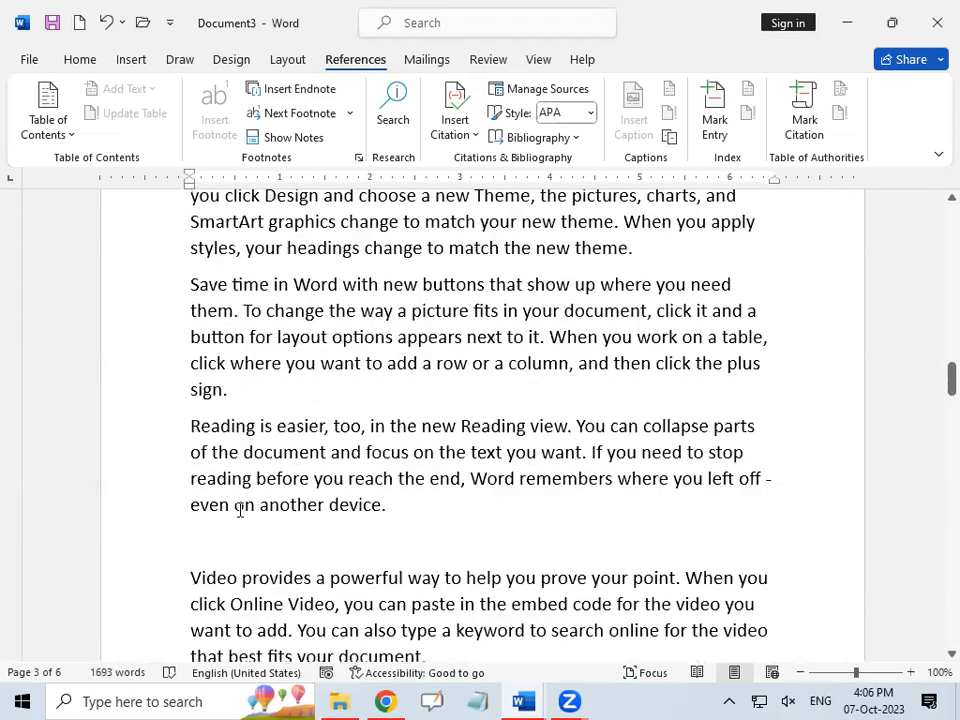
{"action": "scroll", "coordinate": [240, 510], "scroll_direction": "up", "scroll_amount": 15}
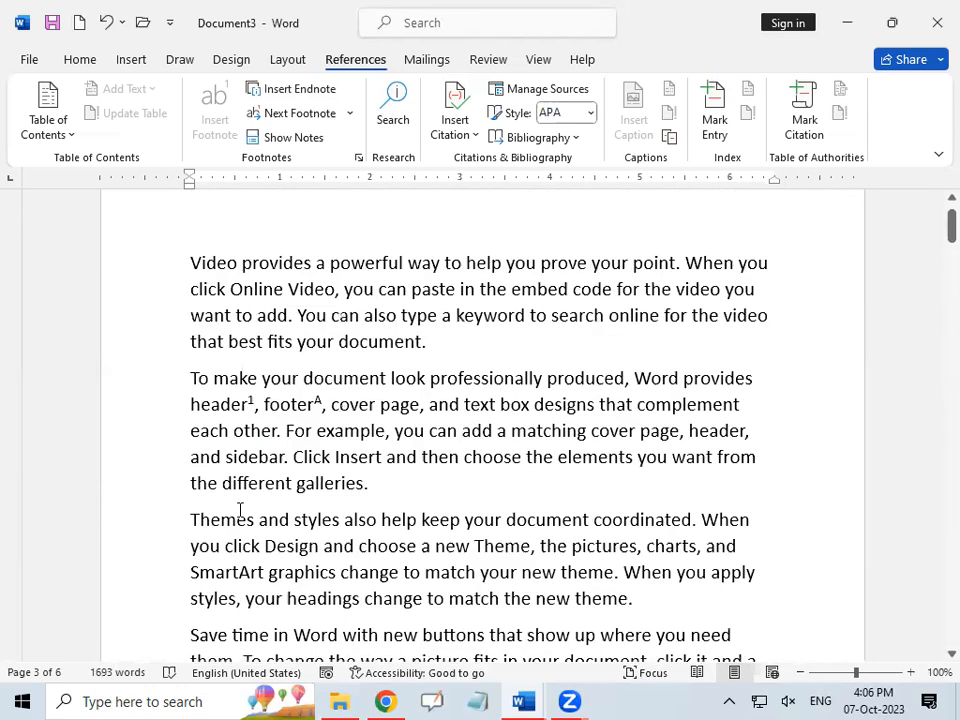
{"action": "scroll", "coordinate": [430, 459], "scroll_direction": "down", "scroll_amount": 6}
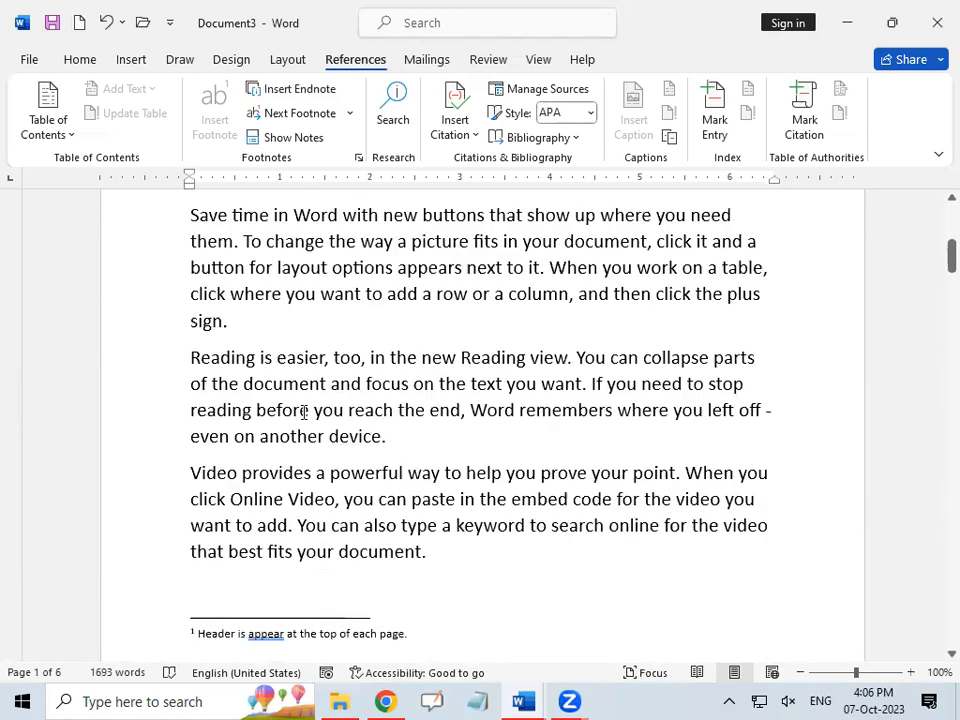
Insert an endnote after "Word" in the first line of page 2
{"action": "key", "text": "Up"}
{"action": "key", "text": "Up"}
{"action": "left_click", "coordinate": [340, 214]}
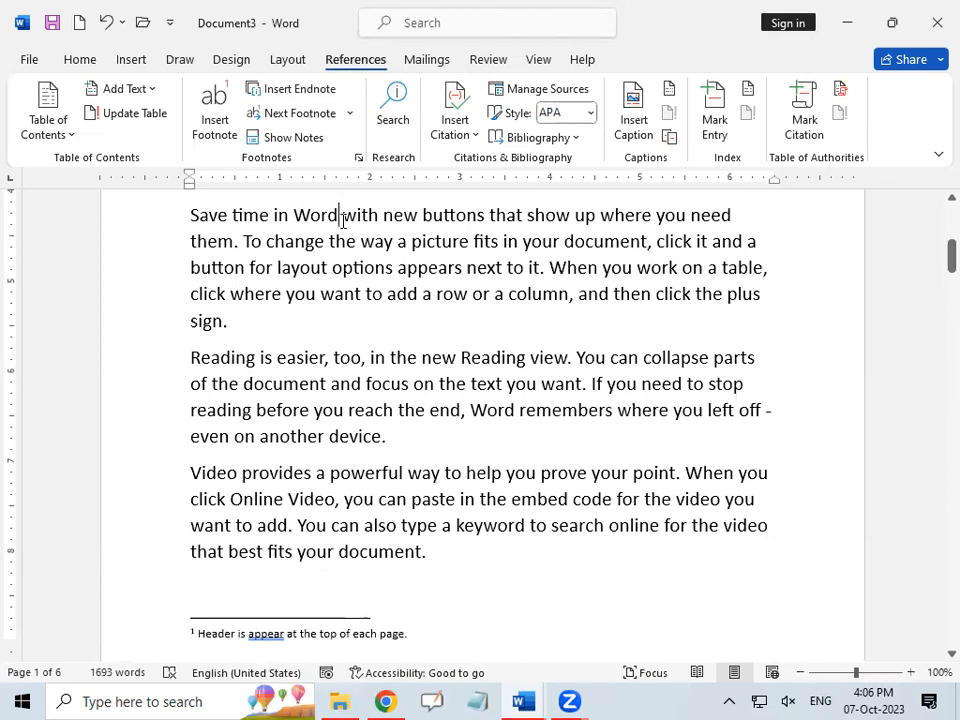
{"action": "scroll", "coordinate": [341, 220], "scroll_direction": "down", "scroll_amount": 8}
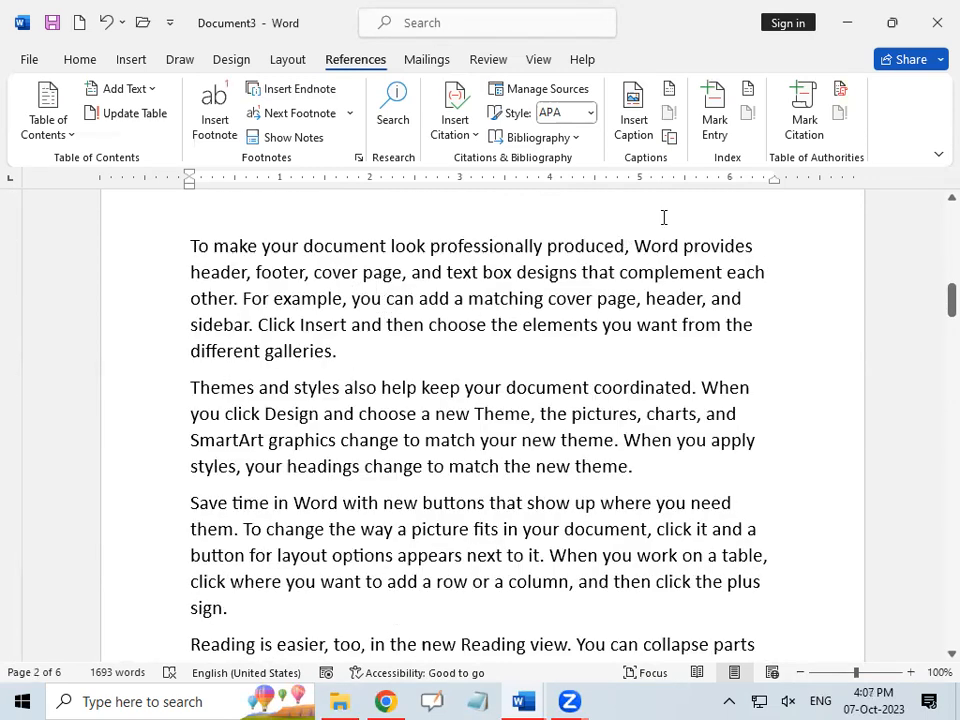
{"action": "left_click", "coordinate": [678, 245]}
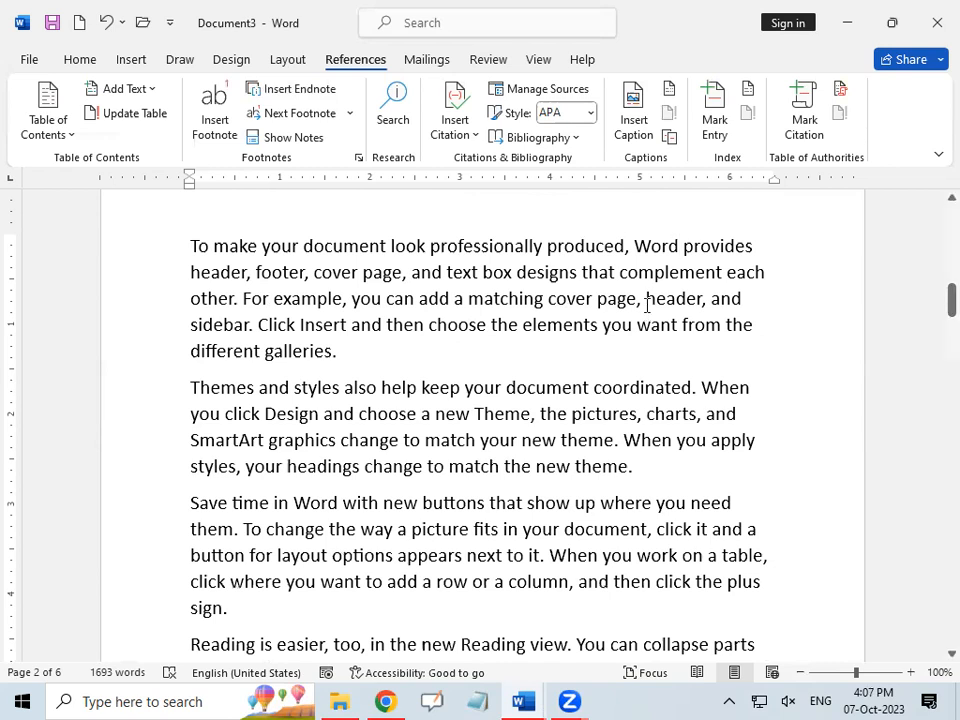
{"action": "left_click", "coordinate": [311, 95]}
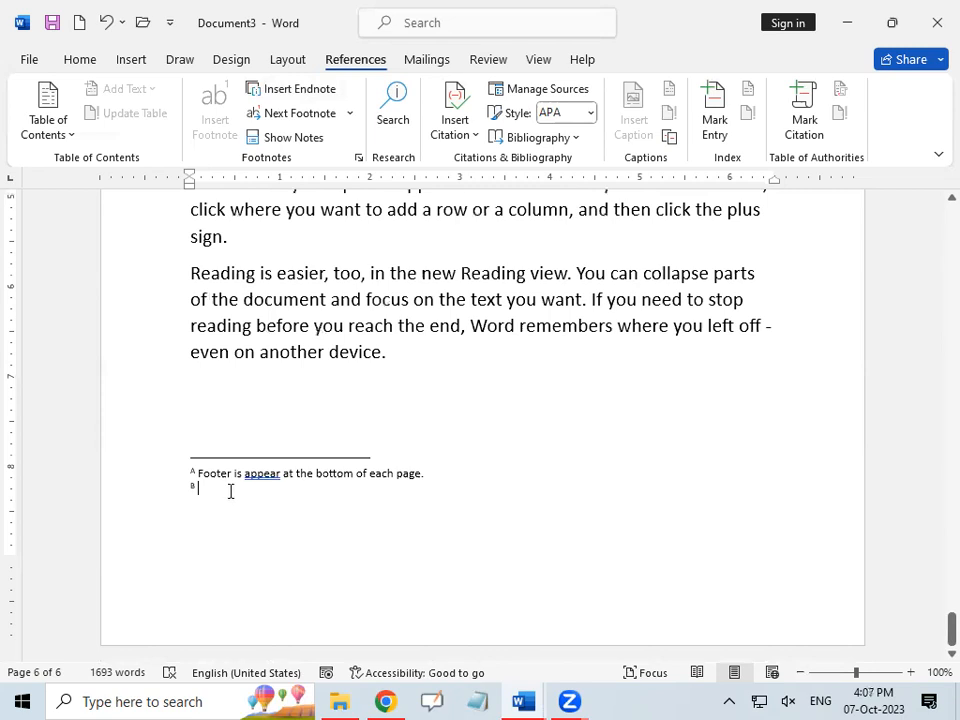
Accept the grammar correction "appeared" in endnote A and enter "Word is an application software." as the text of endnote B
{"action": "right_click", "coordinate": [256, 476]}
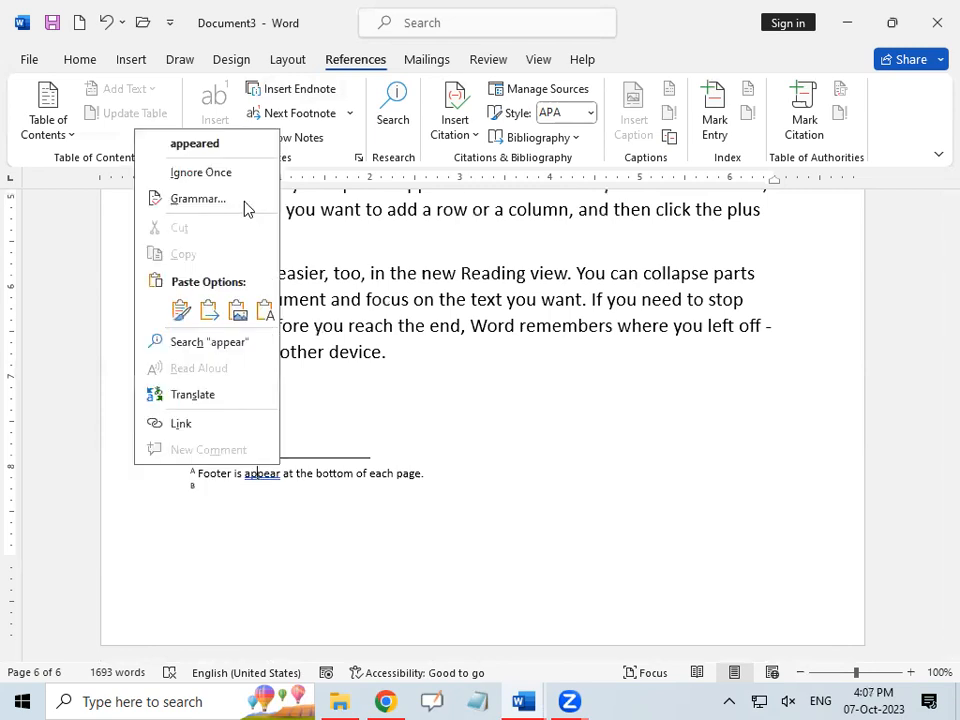
{"action": "left_click", "coordinate": [215, 145]}
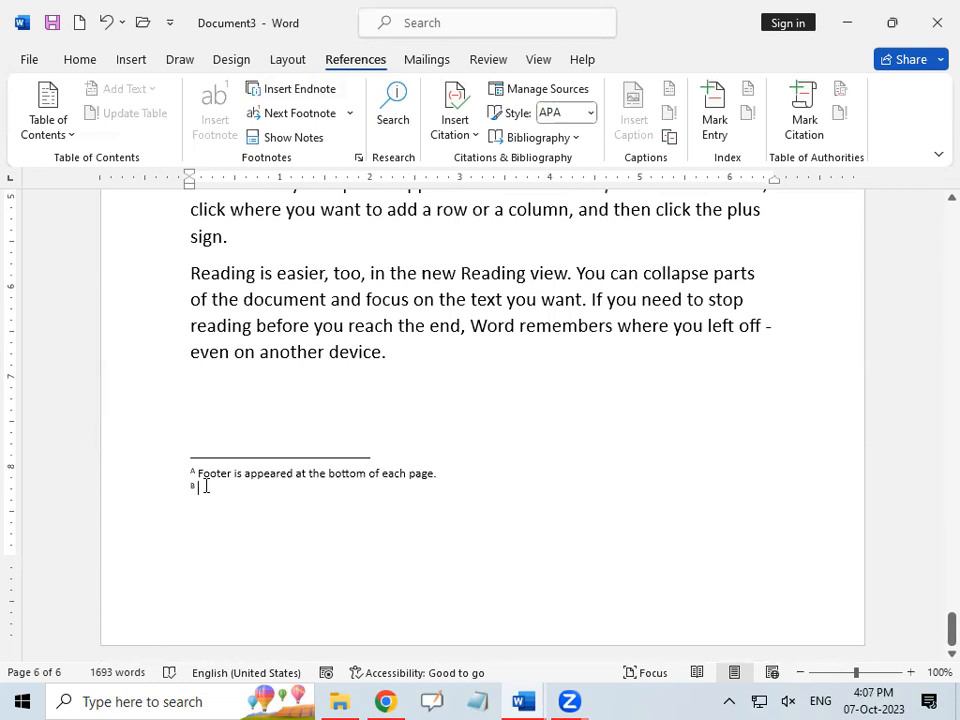
{"action": "type", "text": "word"}
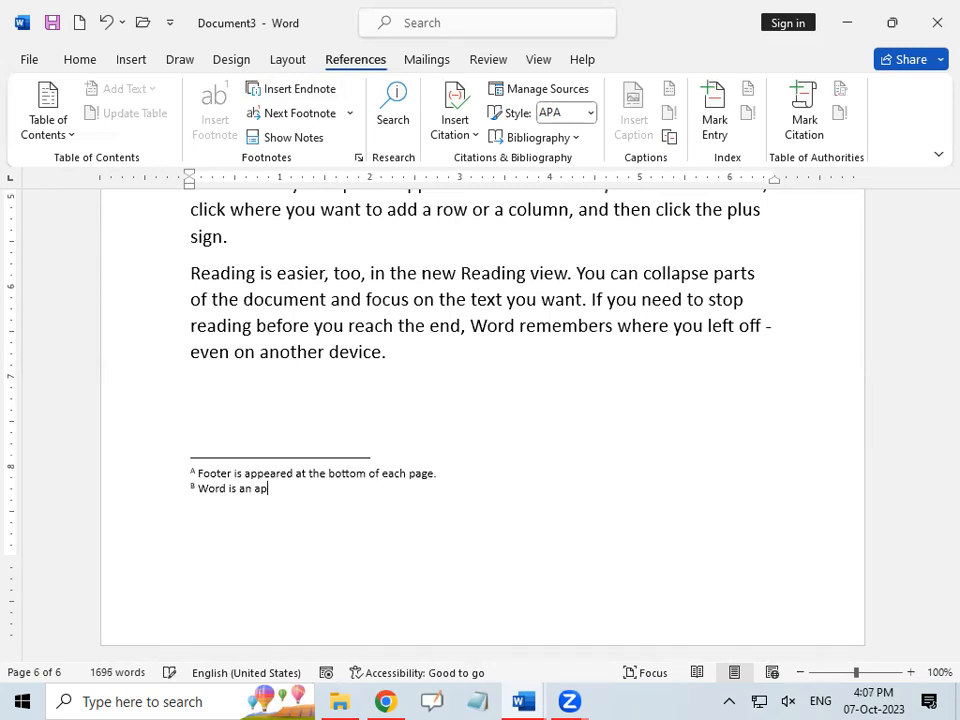
{"action": "type", "text": "is an application software."}
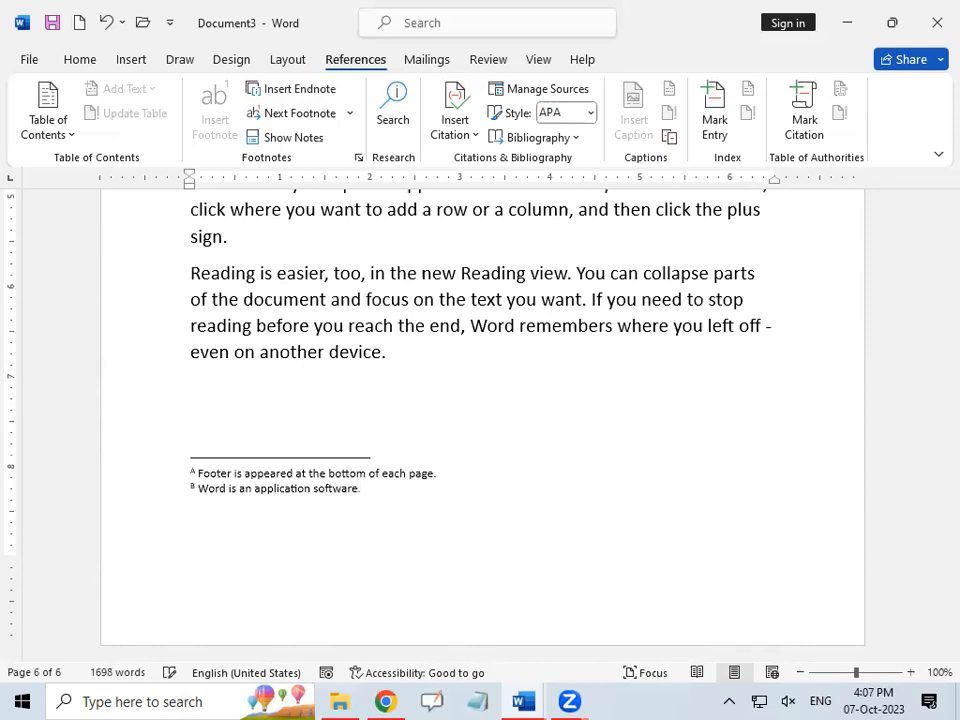
Examine the note reference marks on page 1, and use Show Notes to jump from the endnote text to its reference mark on page 2
{"action": "scroll", "coordinate": [316, 509], "scroll_direction": "up", "scroll_amount": 5}
{"action": "scroll", "coordinate": [317, 510], "scroll_direction": "down", "scroll_amount": 4}
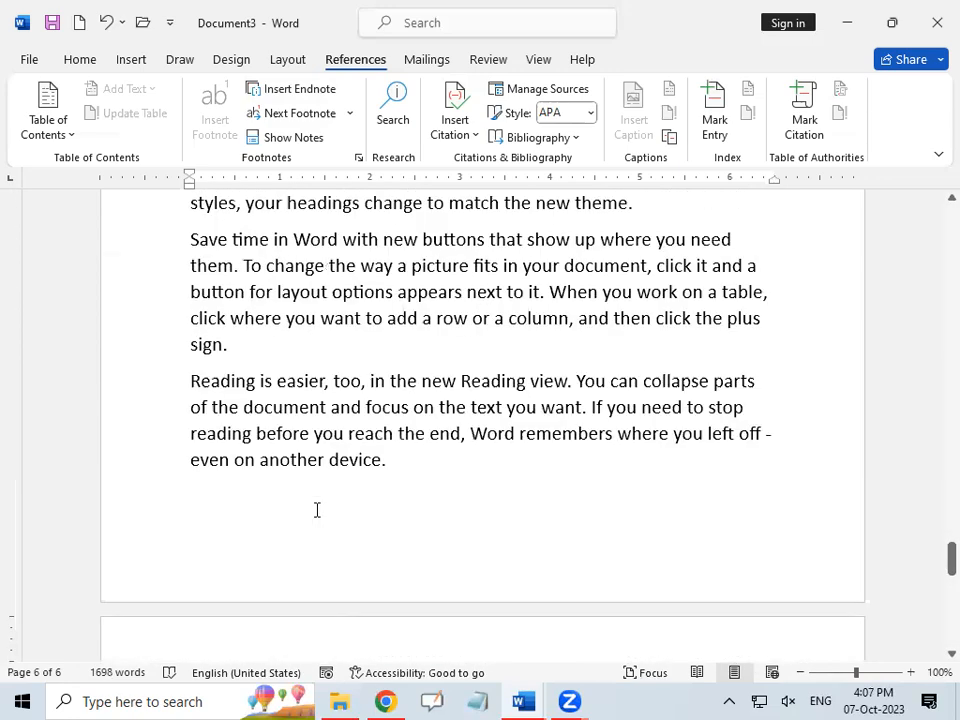
{"action": "scroll", "coordinate": [317, 510], "scroll_direction": "up", "scroll_amount": 6}
{"action": "left_click_drag", "start_coordinate": [948, 504], "coordinate": [934, 213]}
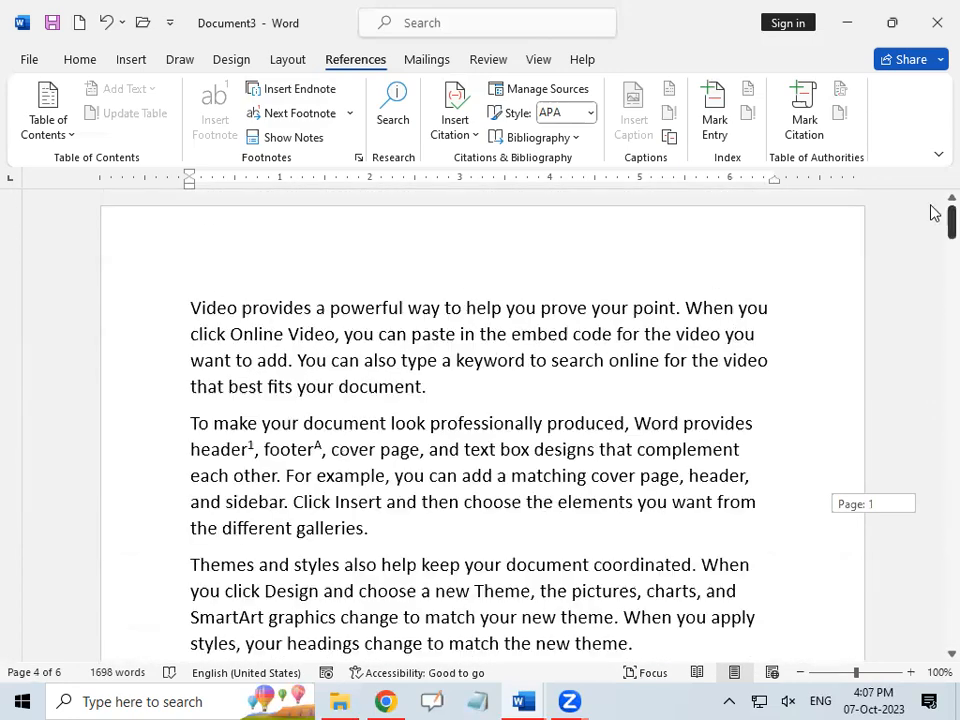
{"action": "scroll", "coordinate": [372, 366], "scroll_direction": "down", "scroll_amount": 1}
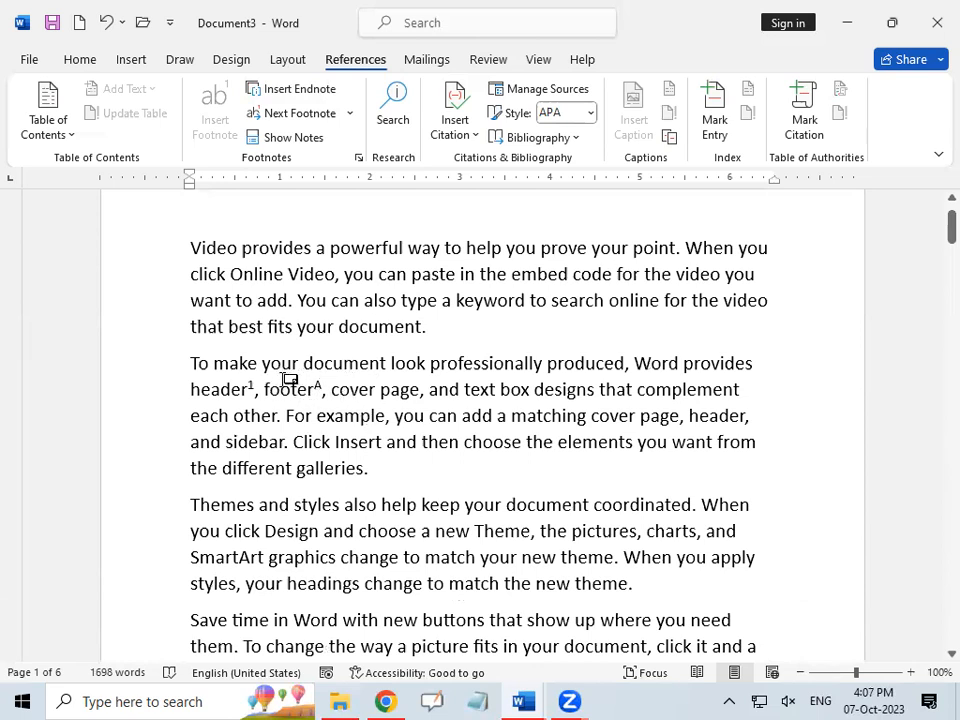
{"action": "mouse_move", "coordinate": [288, 380]}
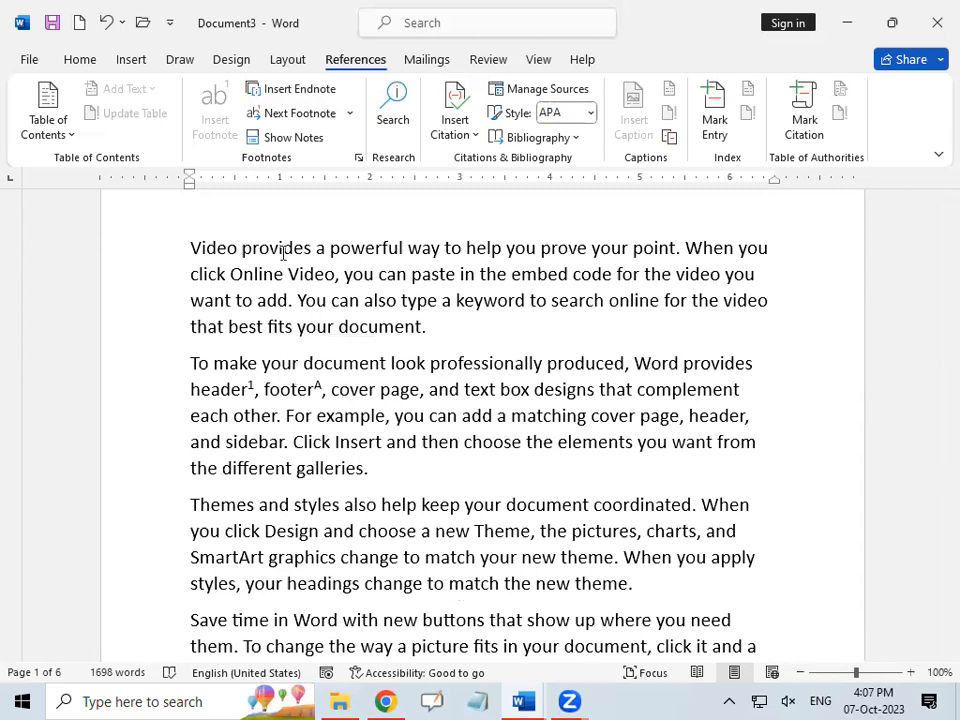
{"action": "left_click", "coordinate": [315, 135]}
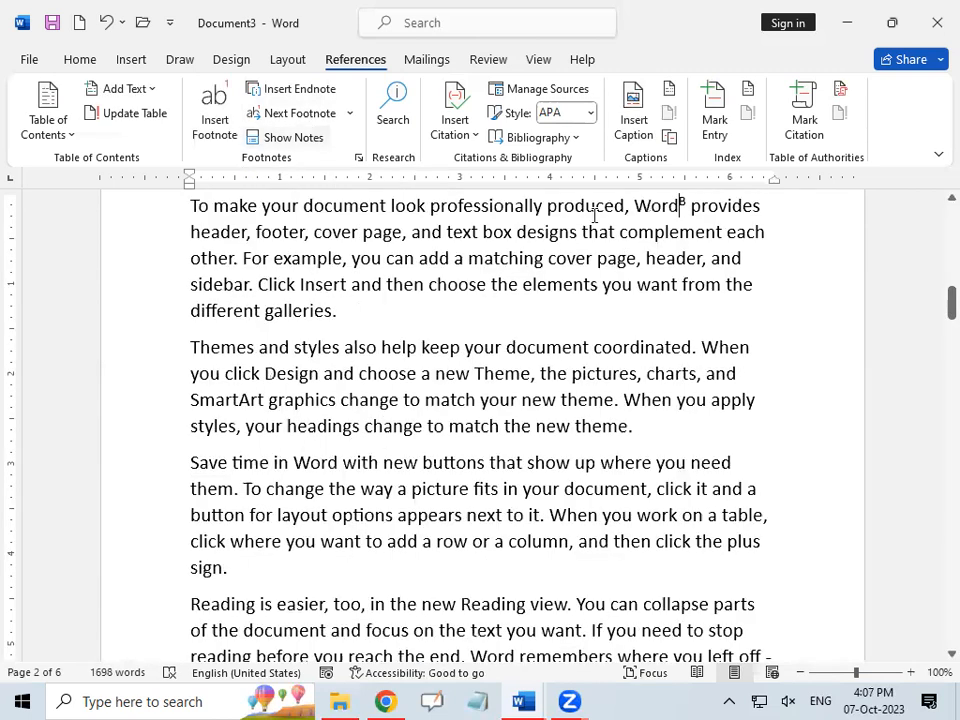
Show the document's notes with the option "View endnote area"
{"action": "left_click", "coordinate": [281, 145]}
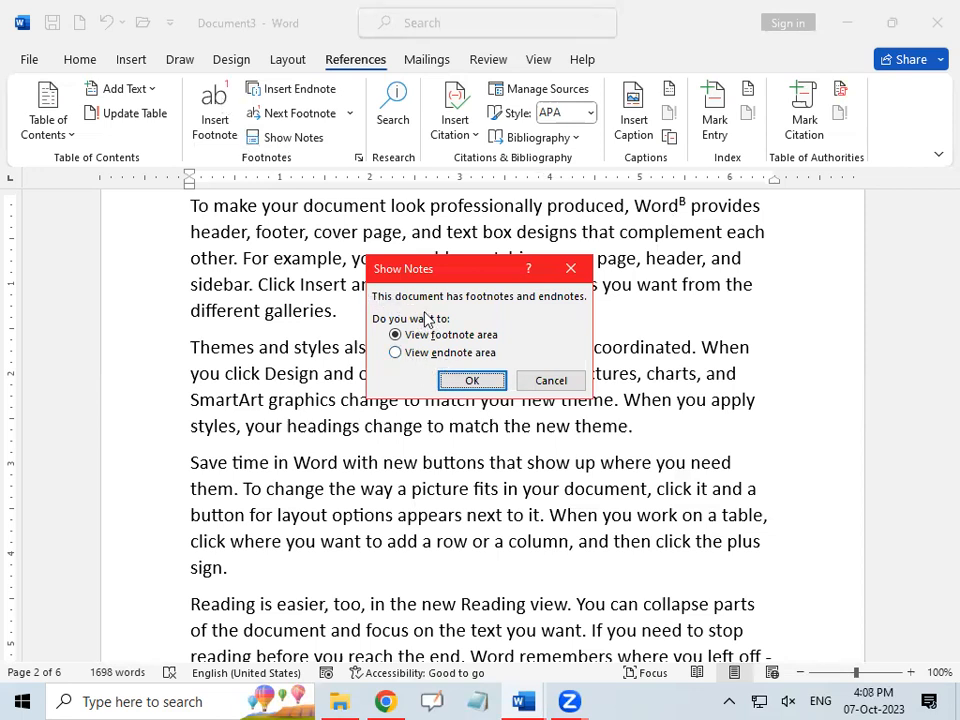
{"action": "left_click", "coordinate": [396, 358]}
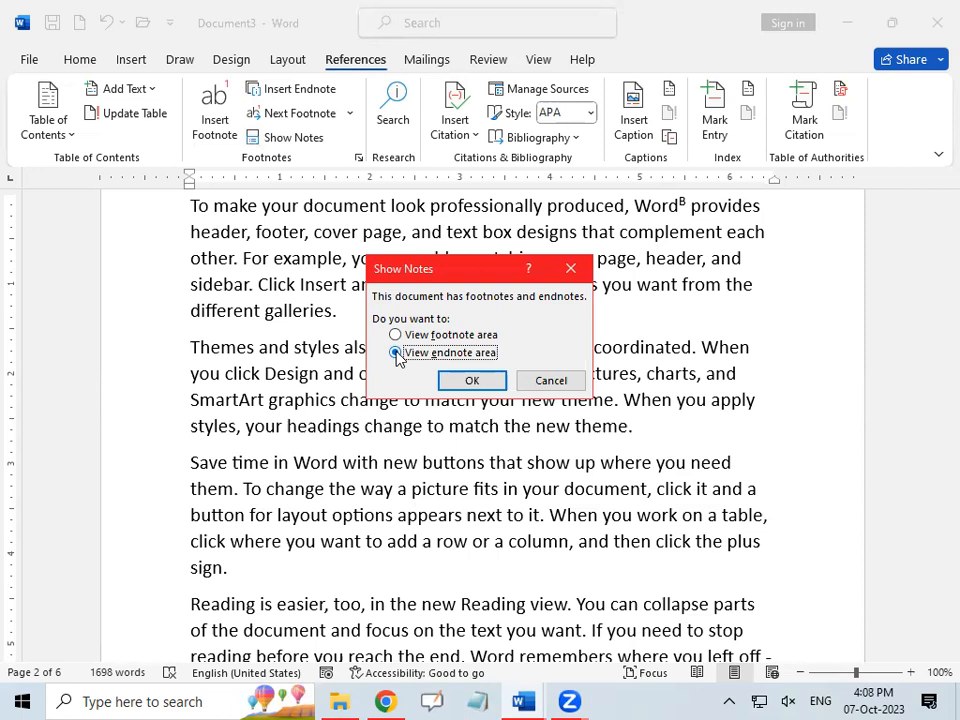
{"action": "left_click", "coordinate": [476, 381]}
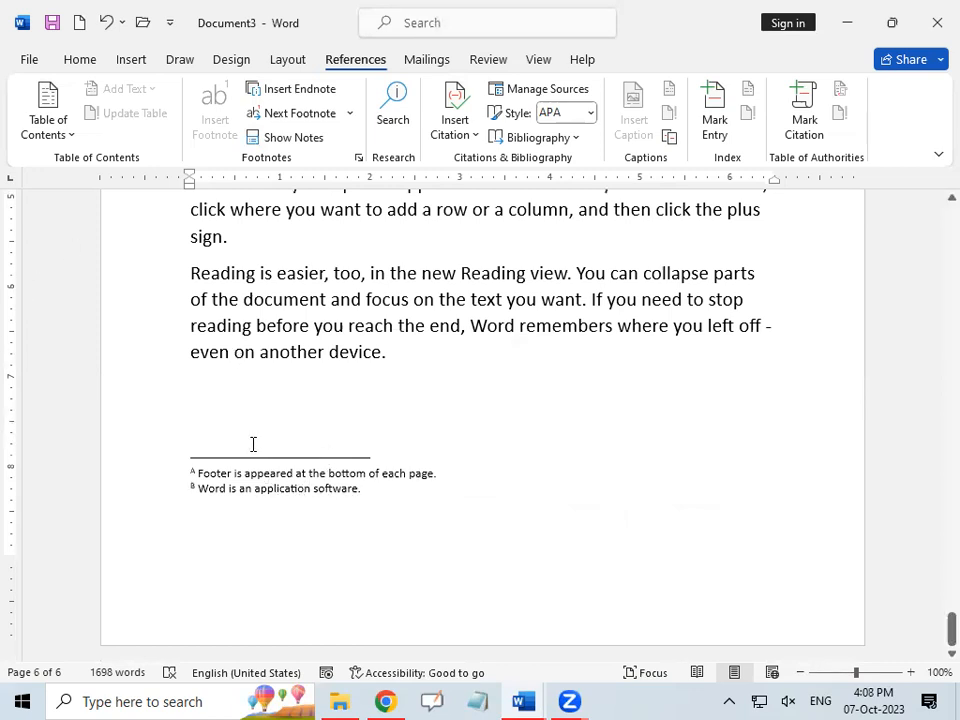
Go to the previous endnote from within the endnote list on page 6, restarting from endnote B
{"action": "left_click", "coordinate": [350, 114]}
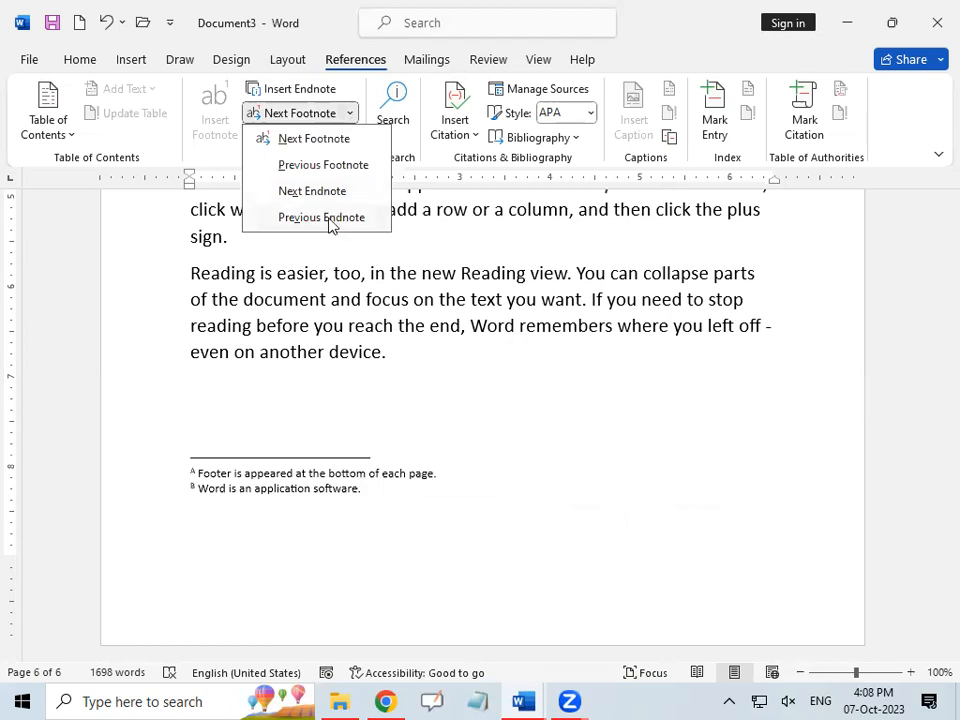
{"action": "left_click", "coordinate": [327, 217]}
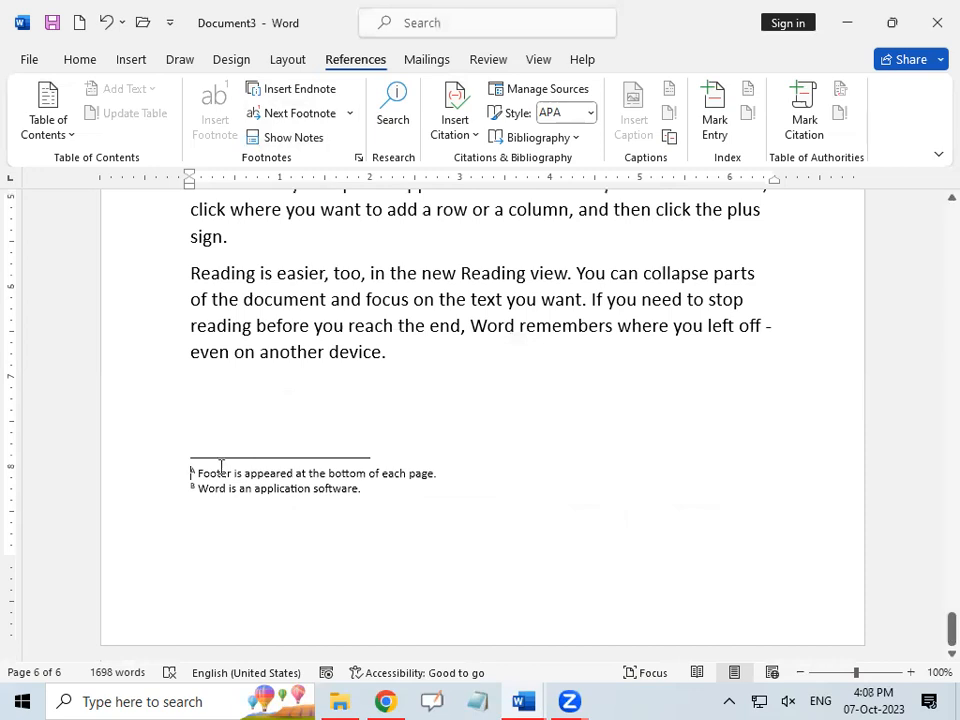
{"action": "left_click", "coordinate": [349, 113]}
{"action": "left_click", "coordinate": [336, 216]}
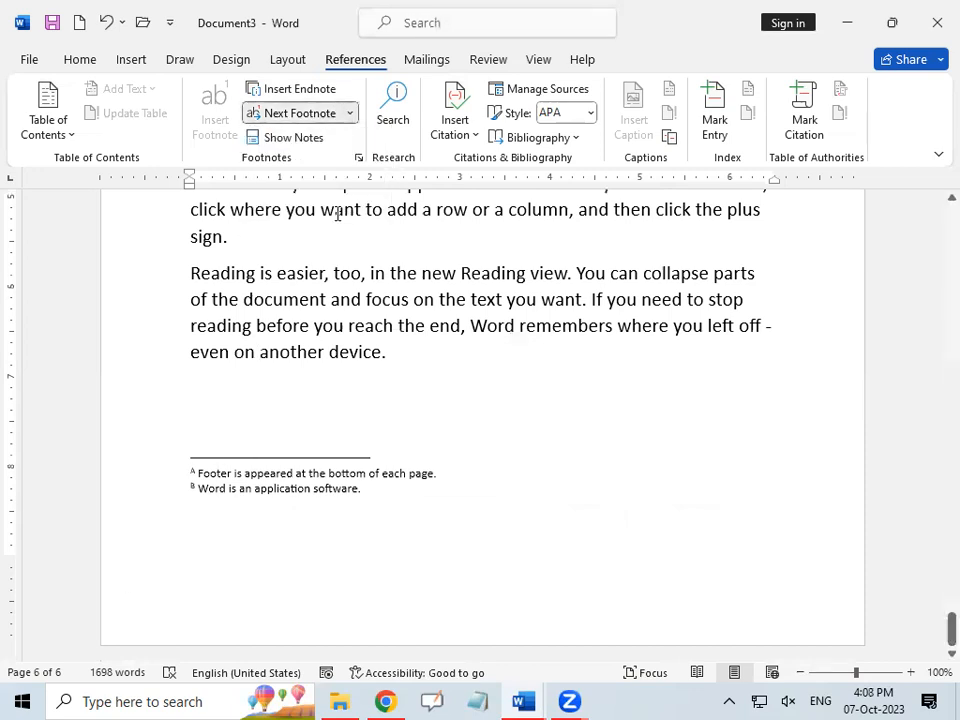
{"action": "left_click", "coordinate": [188, 487]}
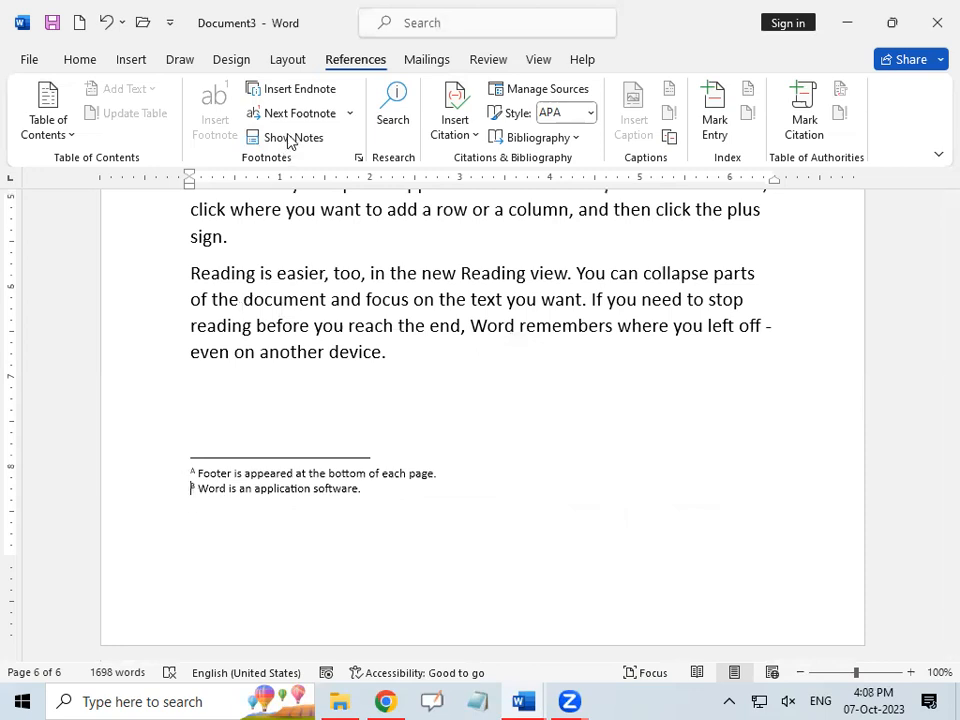
{"action": "left_click", "coordinate": [349, 113]}
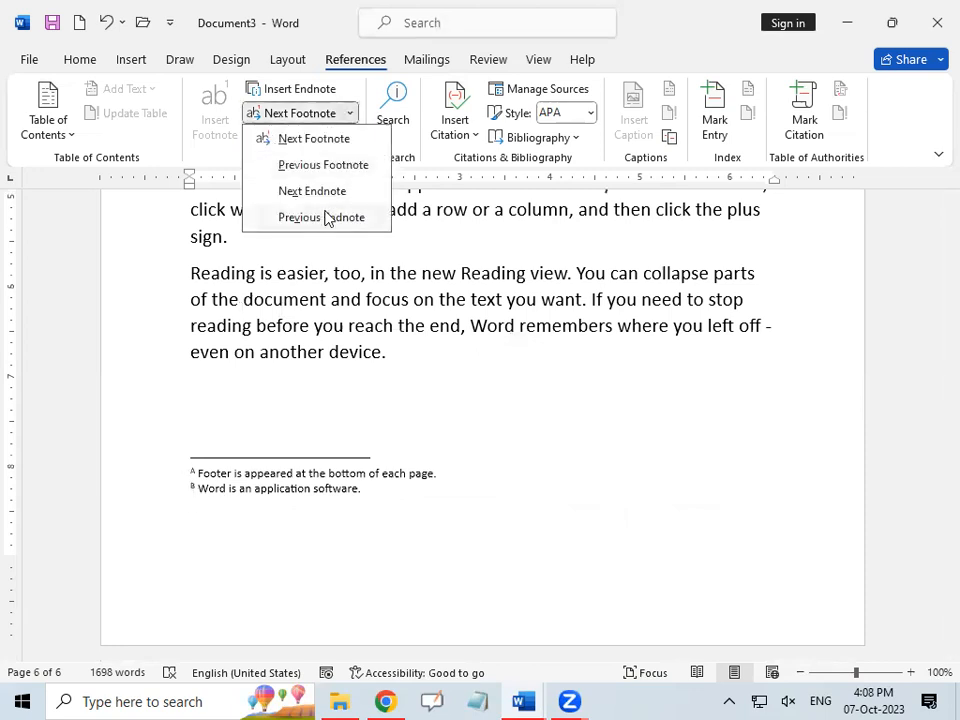
{"action": "left_click", "coordinate": [331, 218]}
Place the cursor in the body text of page 4 and move back through the two previous endnote references
{"action": "scroll", "coordinate": [360, 350], "scroll_direction": "up", "scroll_amount": 10}
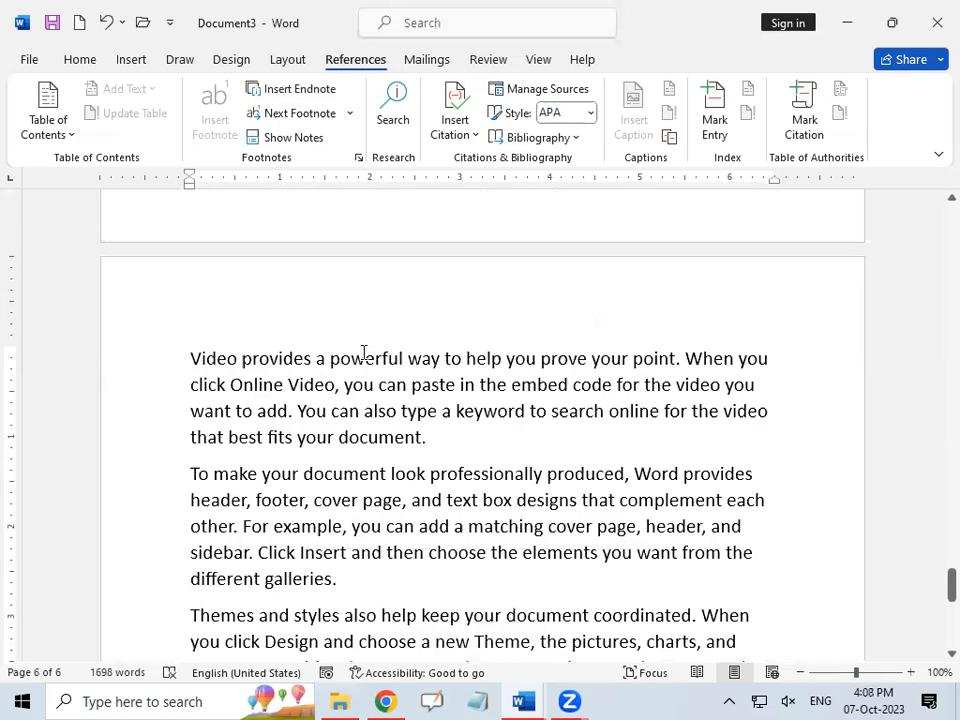
{"action": "scroll", "coordinate": [364, 352], "scroll_direction": "up", "scroll_amount": 3}
{"action": "left_click", "coordinate": [368, 398]}
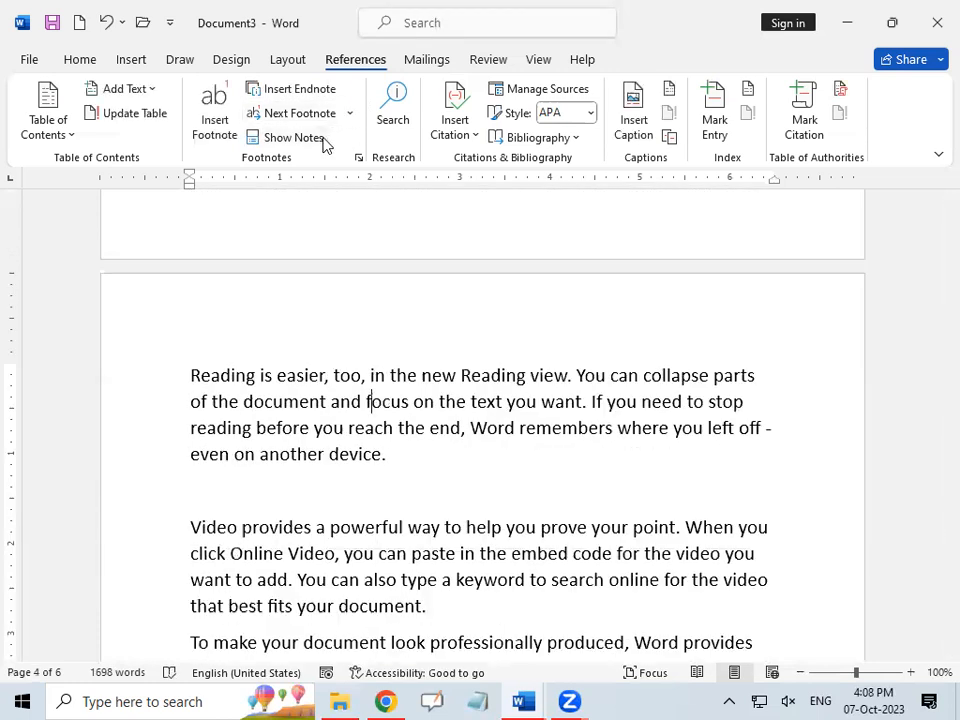
{"action": "left_click", "coordinate": [350, 113]}
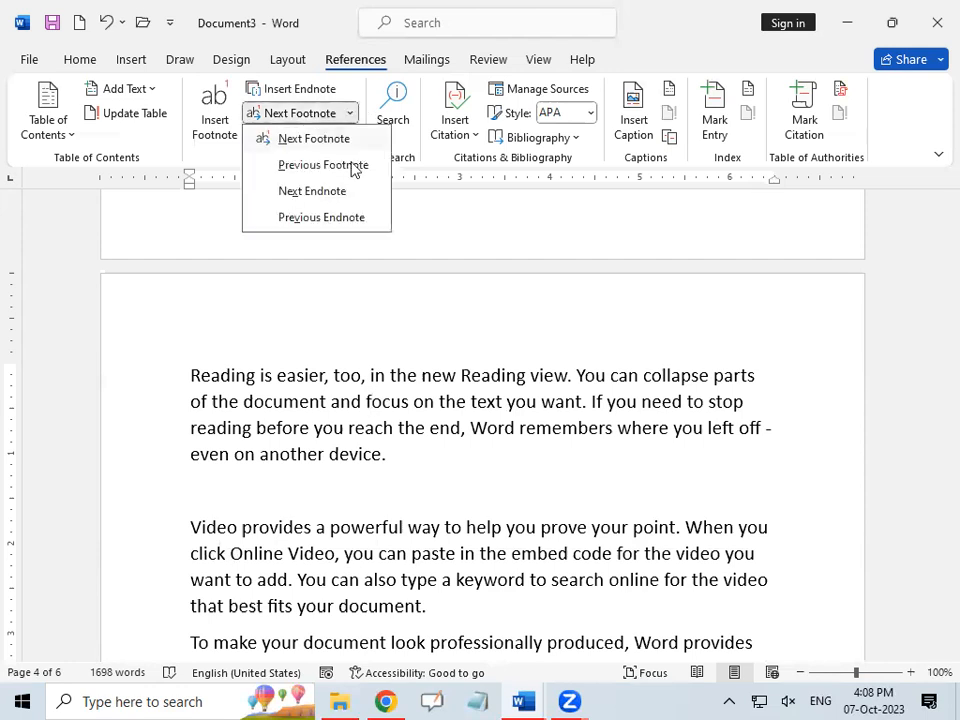
{"action": "left_click", "coordinate": [333, 218]}
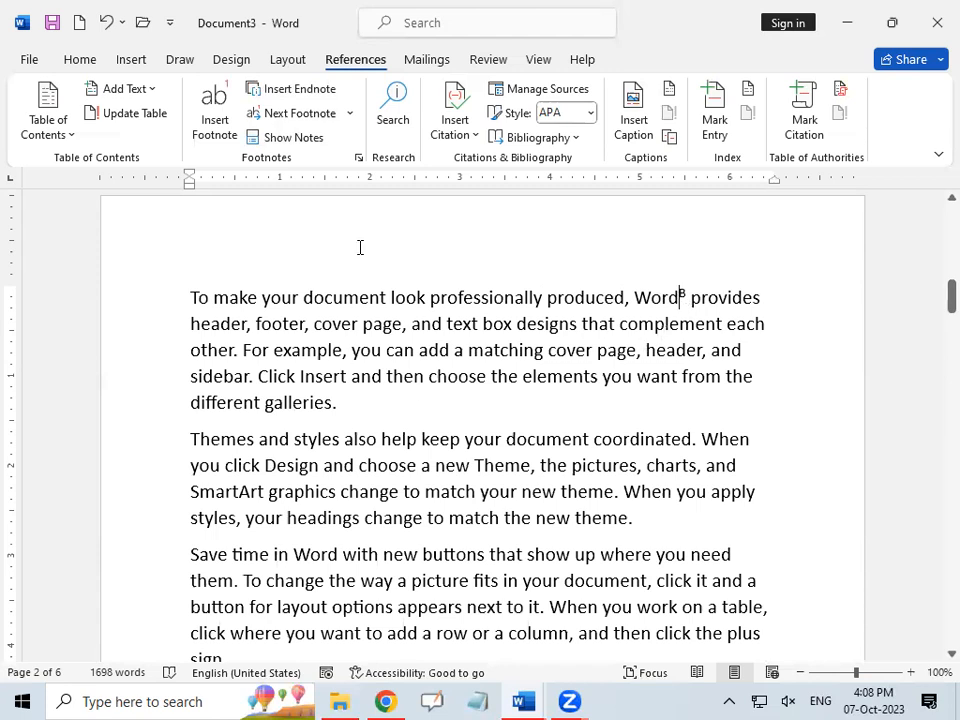
{"action": "left_click", "coordinate": [350, 113]}
{"action": "left_click", "coordinate": [356, 219]}
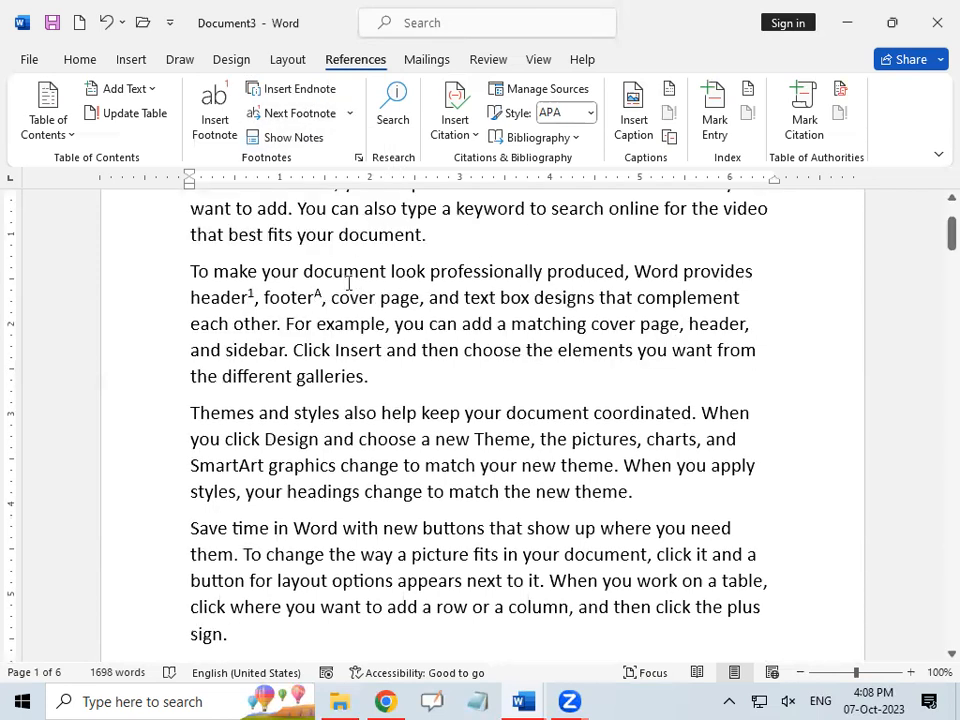
Go to the previous footnote and preview the note text at the reference mark after "header" on page 1
{"action": "left_click", "coordinate": [350, 118]}
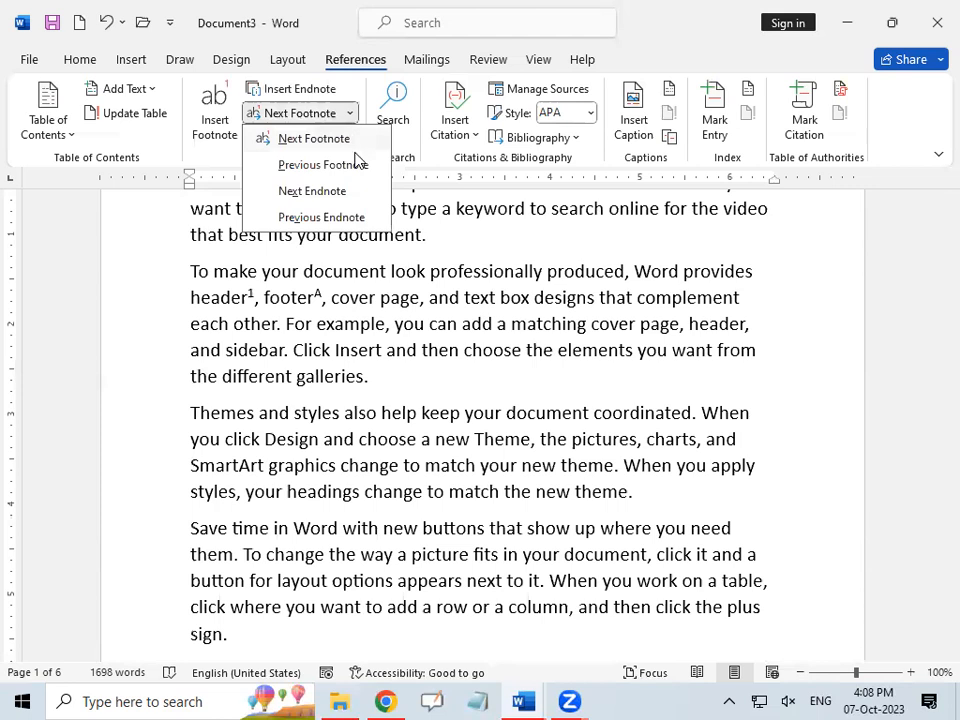
{"action": "left_click", "coordinate": [323, 165]}
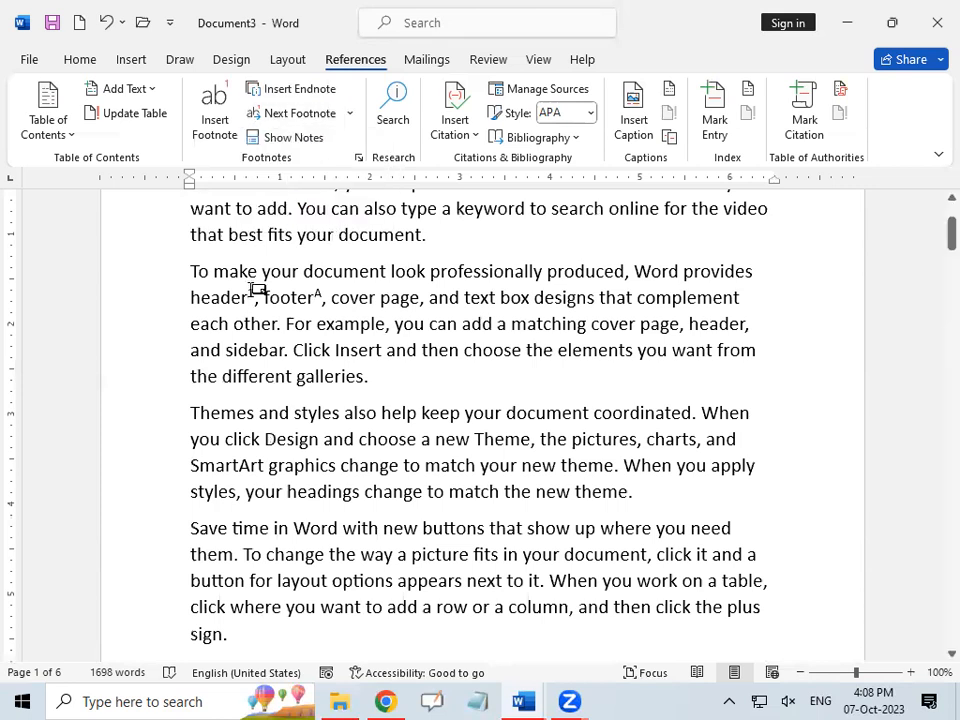
{"action": "mouse_move", "coordinate": [250, 297]}
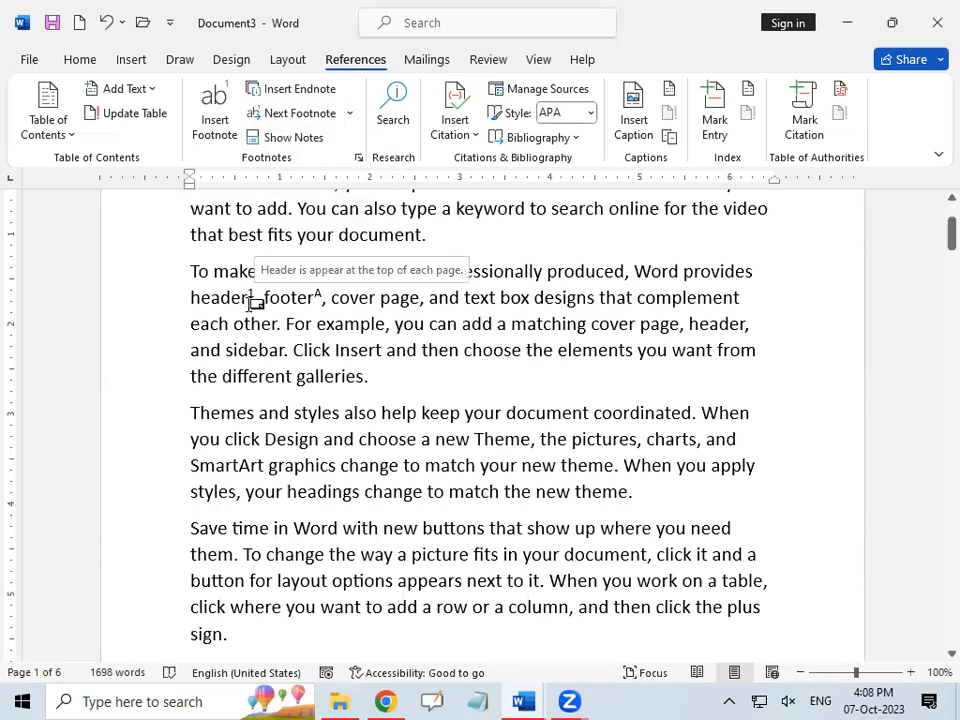